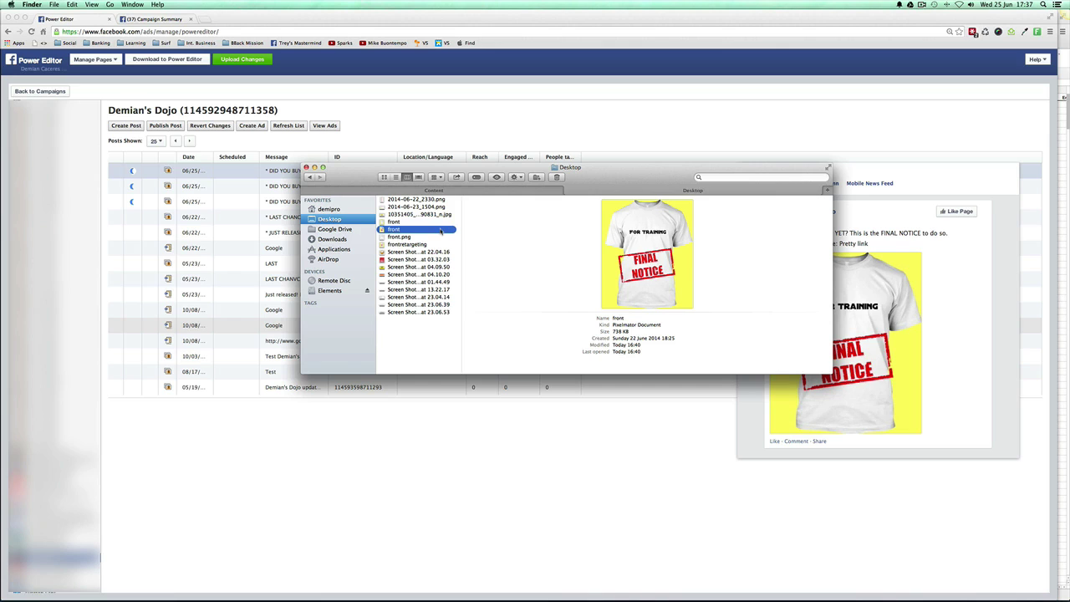
Step: Preview the front and frontretargeting images from the Desktop folder, close the preview and switch to Facebook Power Editor
key(space)
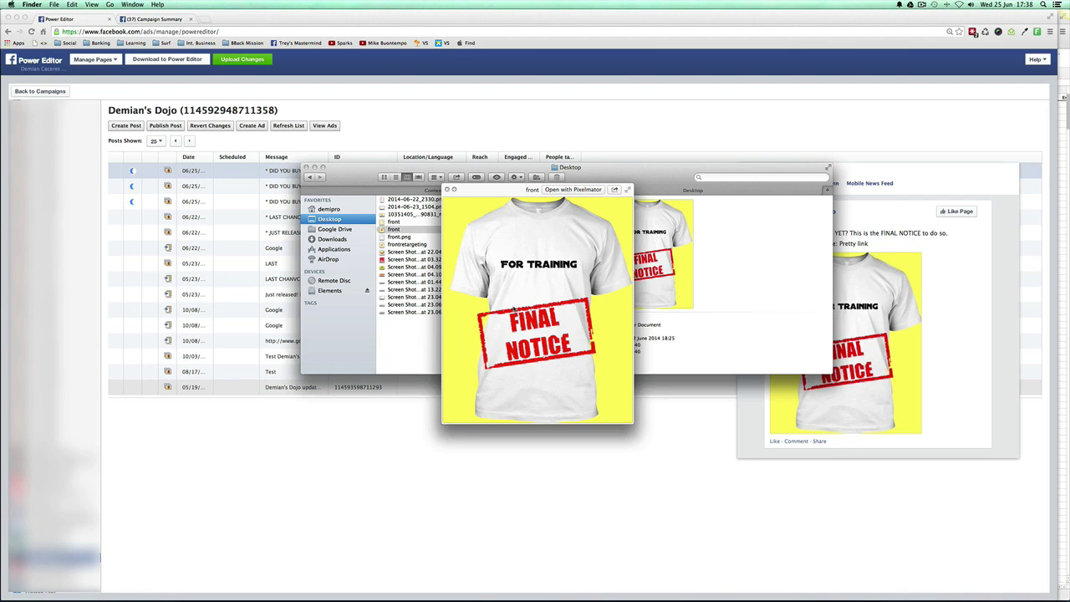
key(Down)
key(Down)
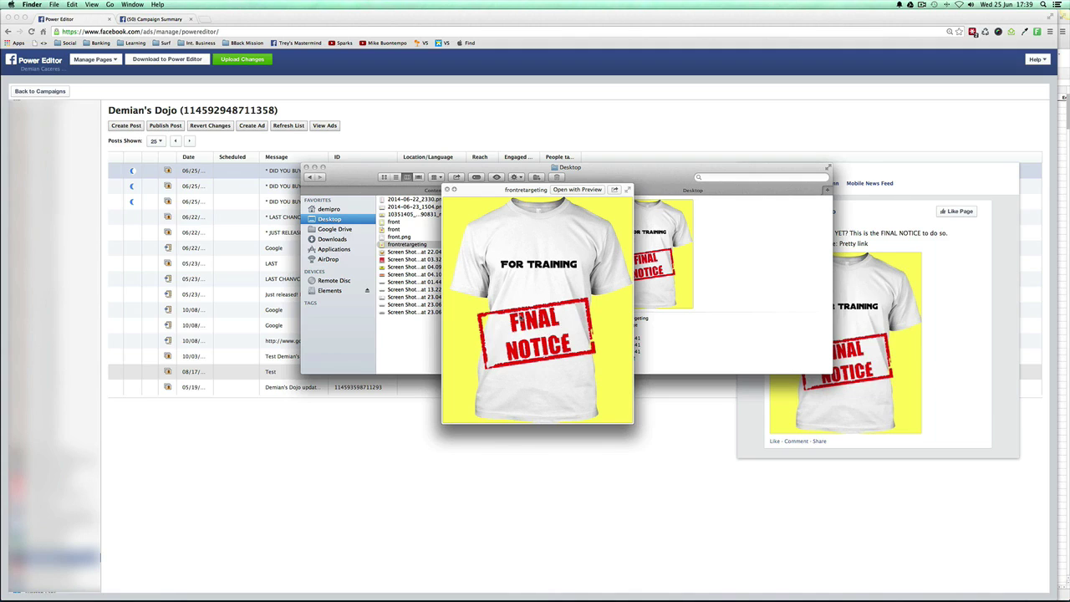
drag(517, 192, 499, 194)
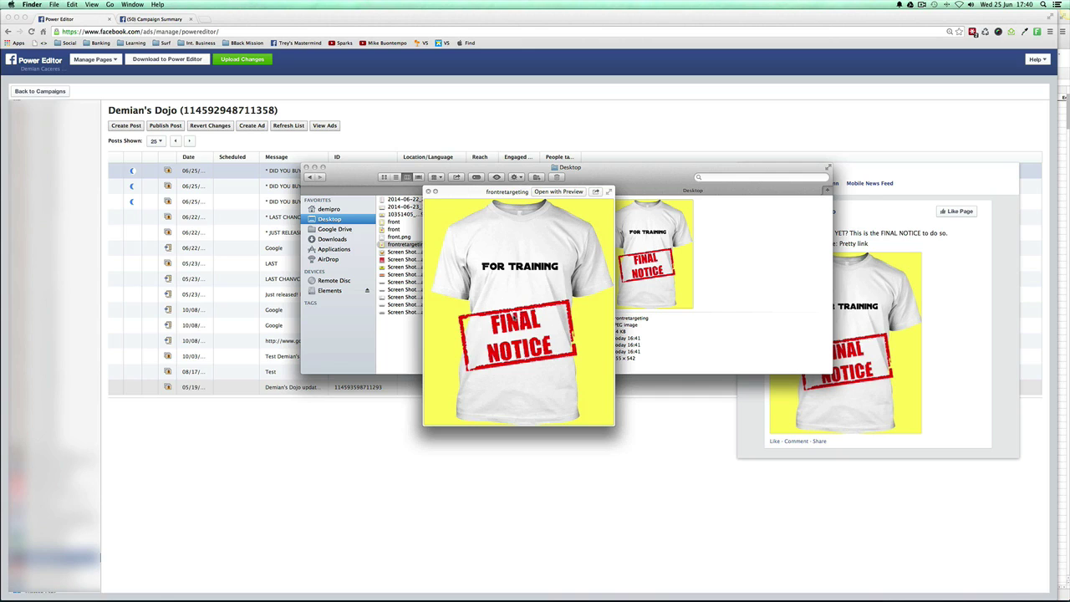
key(space)
click(400, 473)
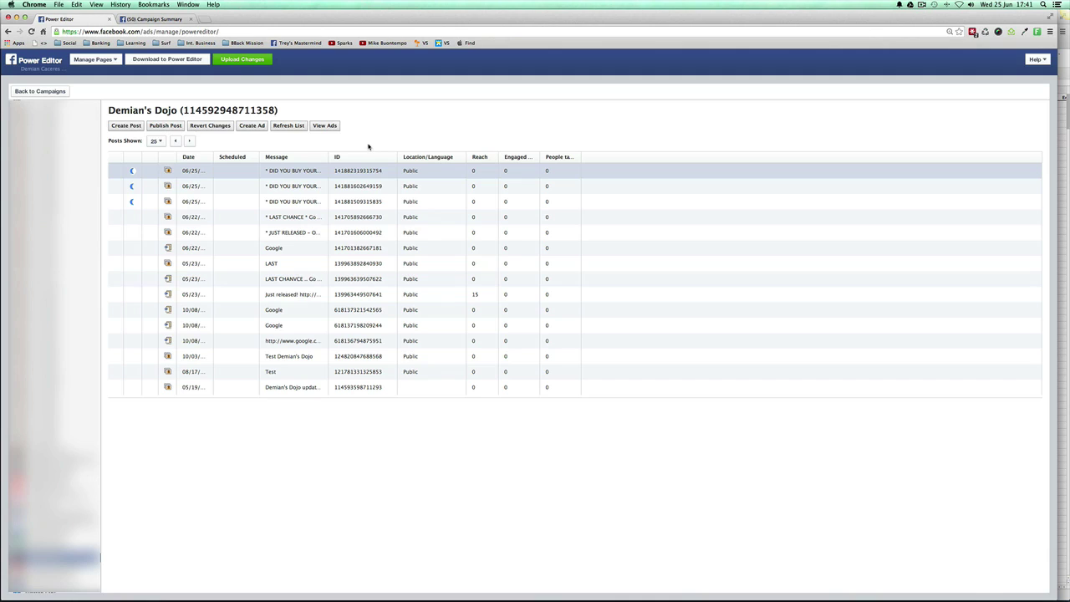
Step: Compare the previews of the "LAST CHANCE" post and the three unpublished "DID YOU BUY YOURS YET" posts
click(332, 173)
click(95, 59)
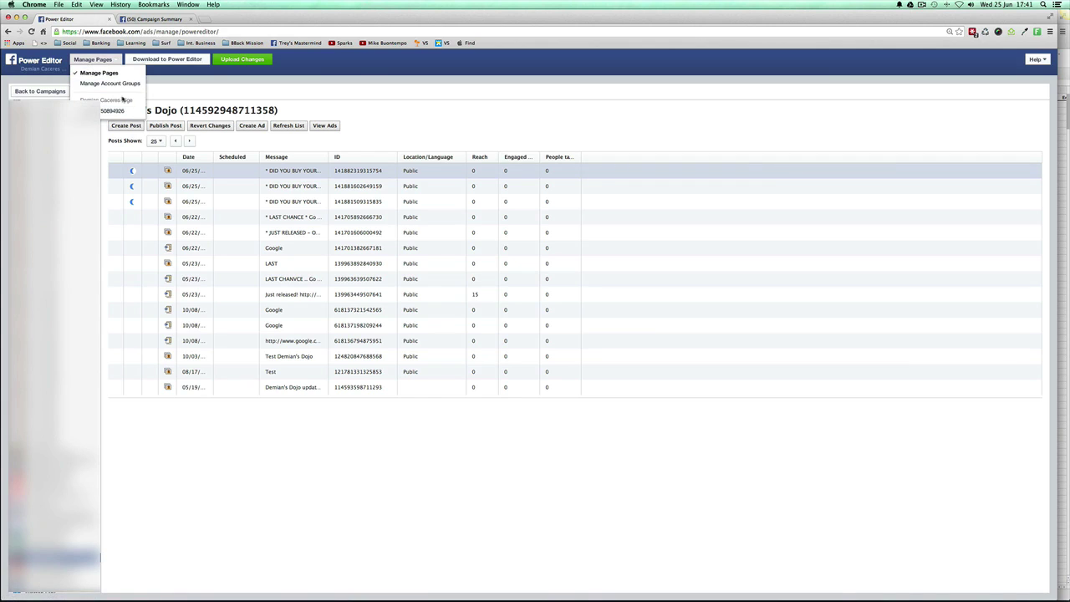
click(112, 62)
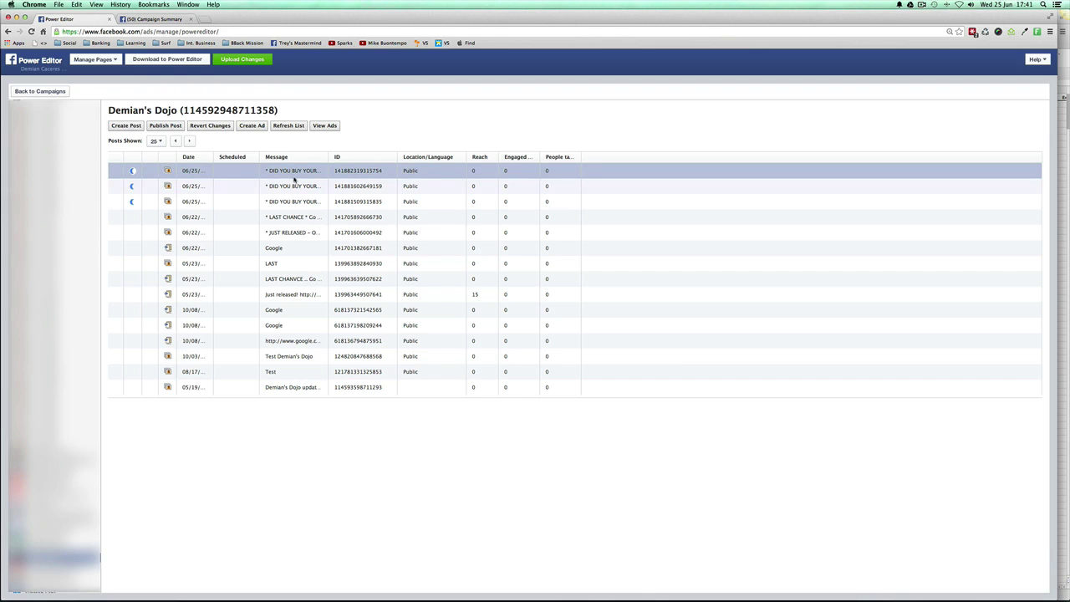
mouse_move(304, 173)
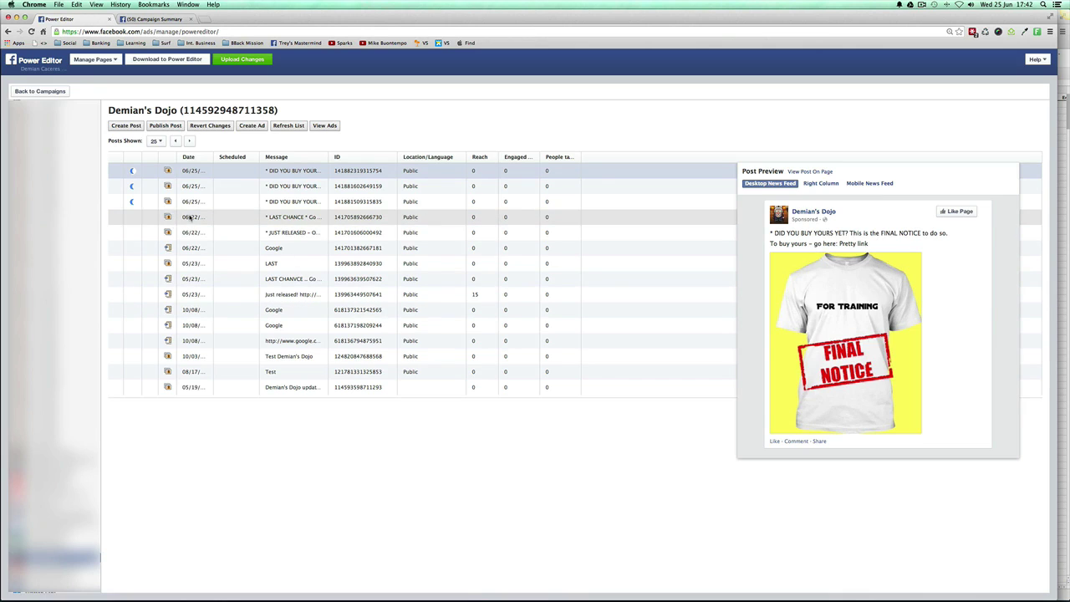
click(223, 219)
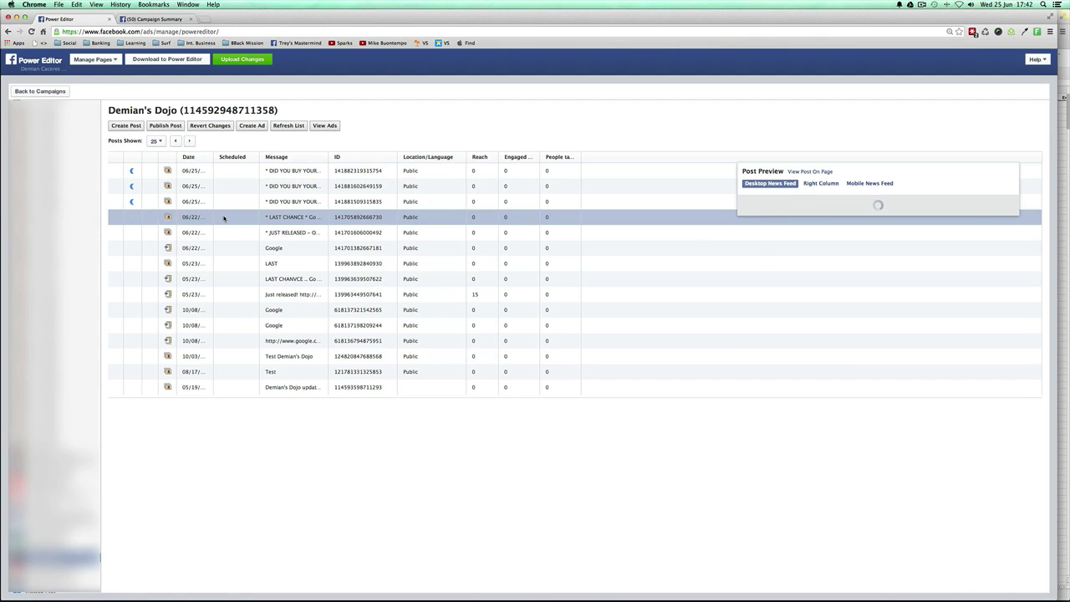
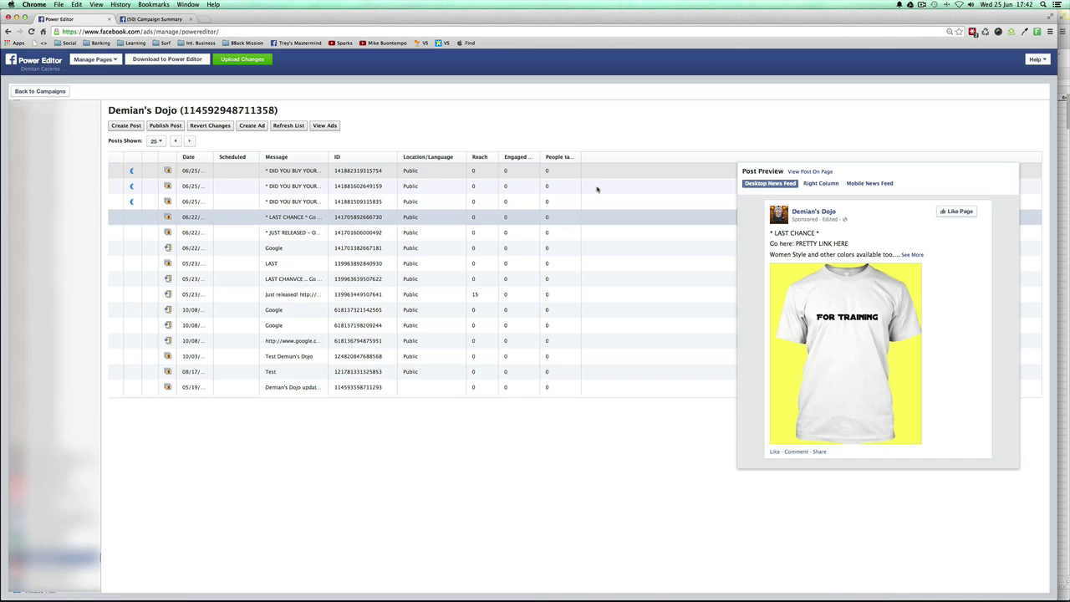
click(211, 175)
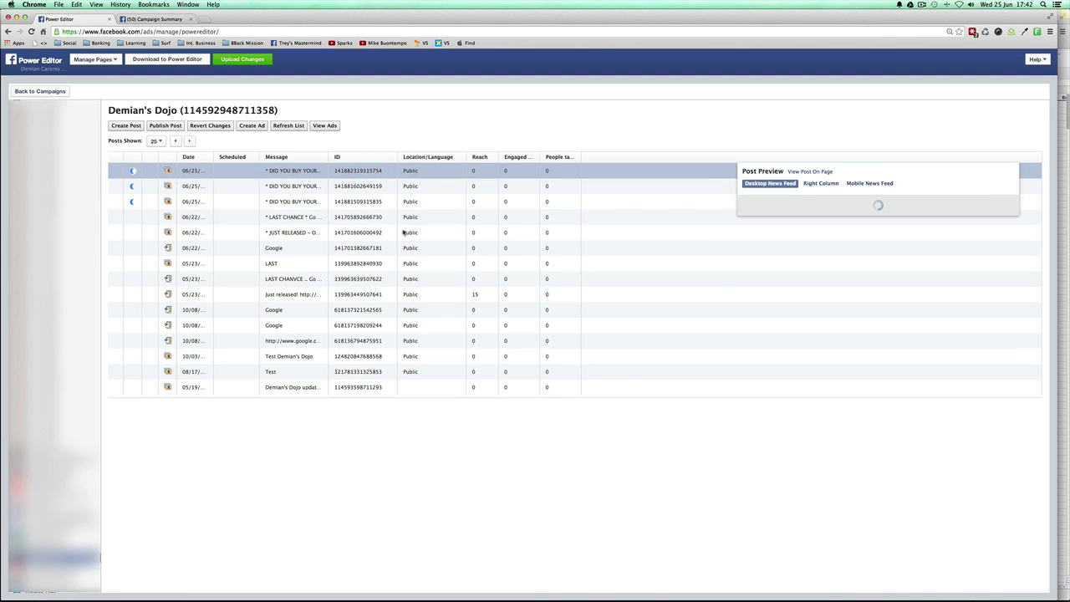
click(455, 191)
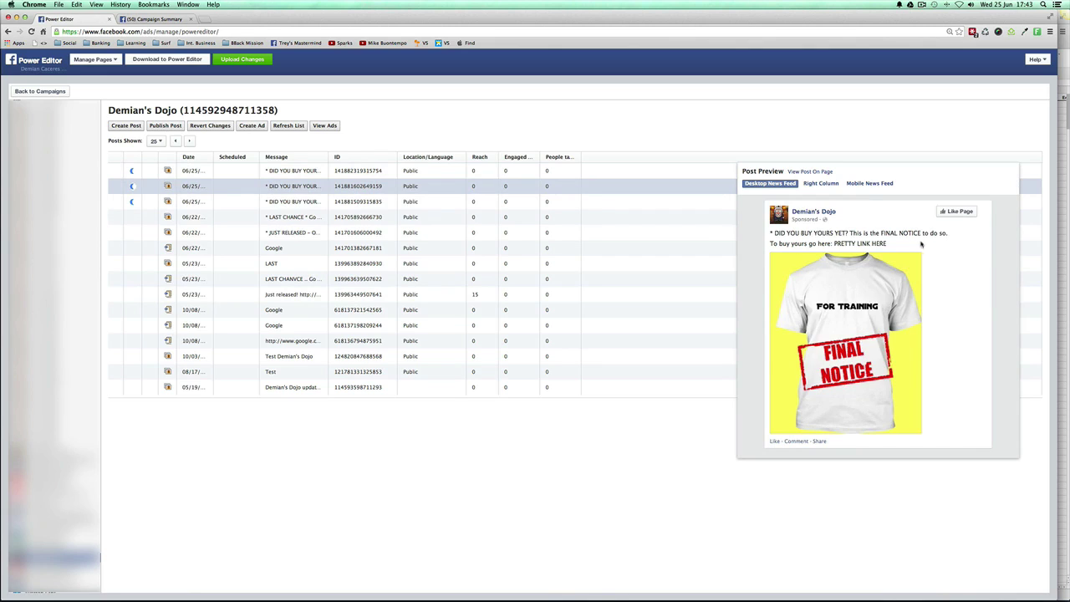
click(315, 201)
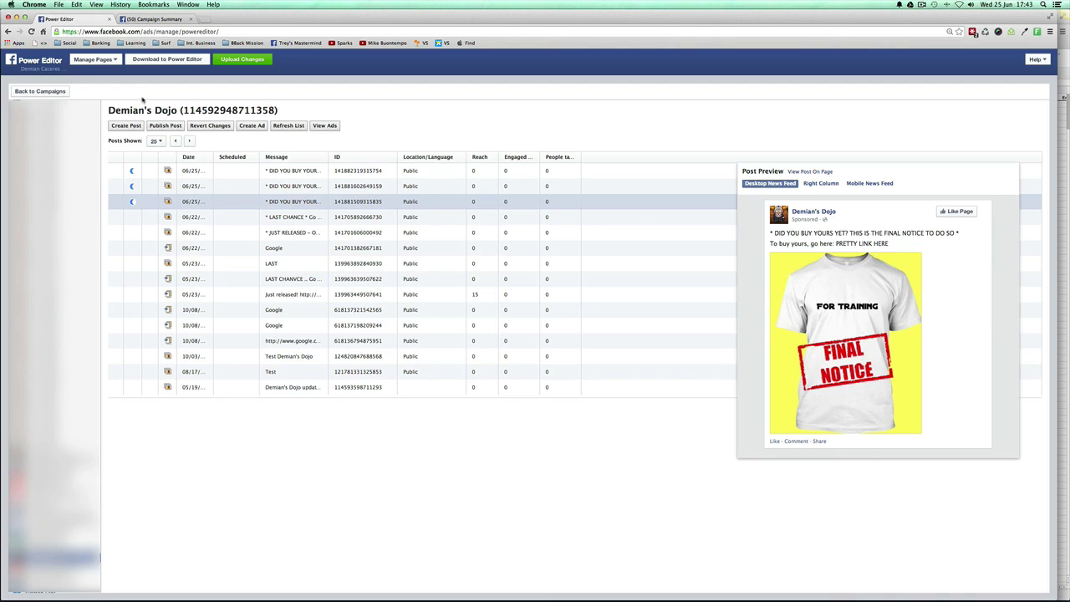
click(127, 128)
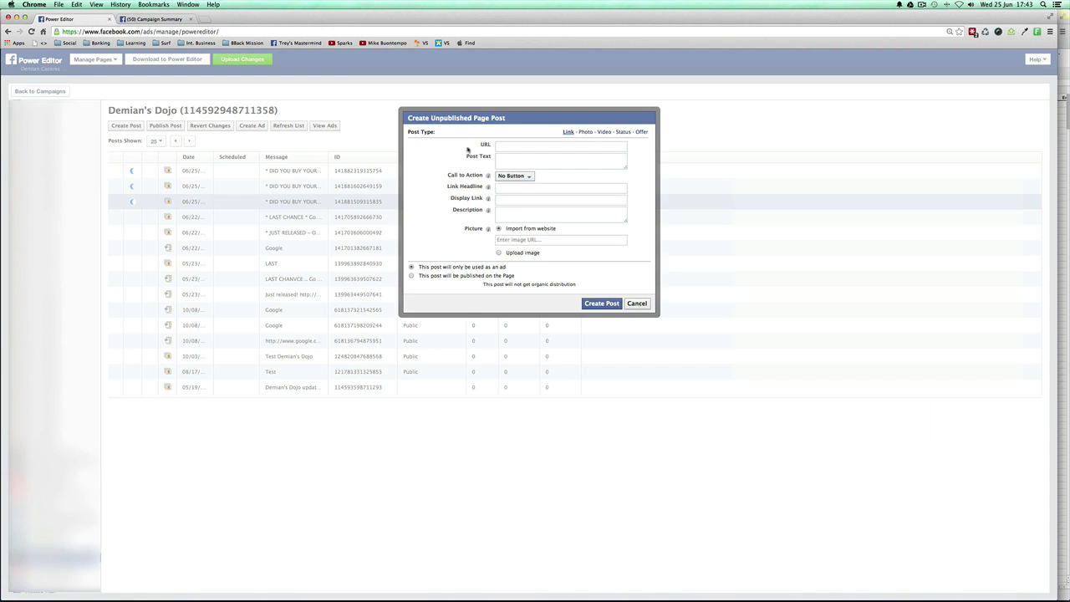
click(584, 132)
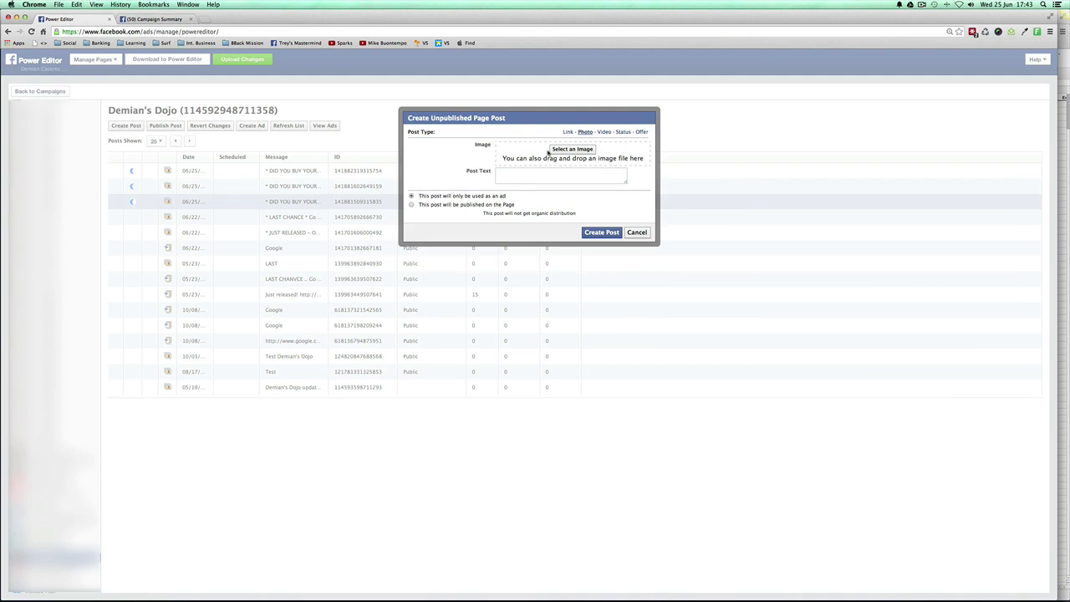
click(508, 174)
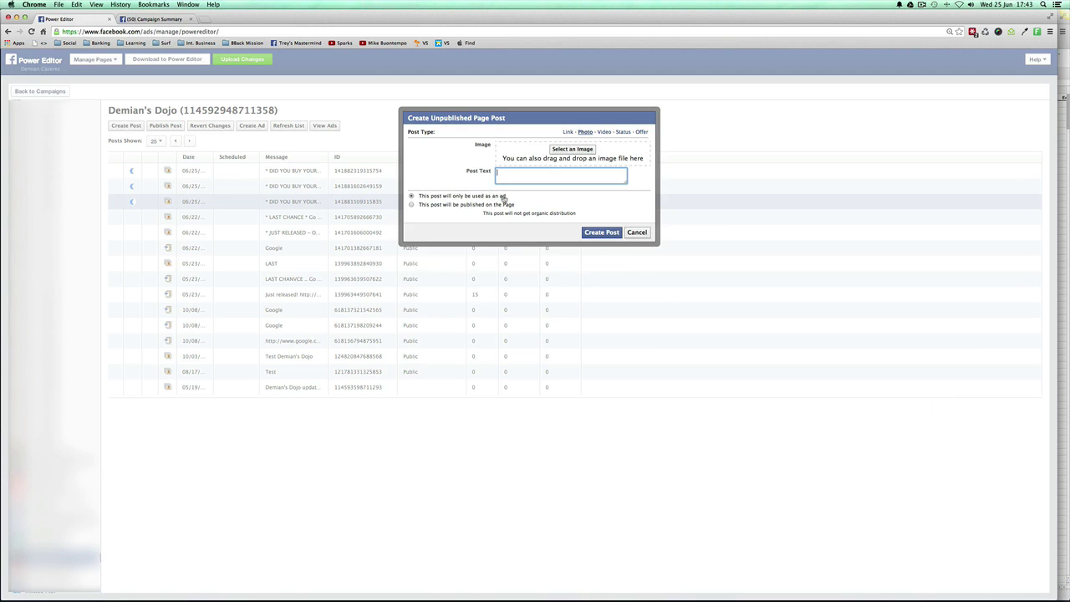
click(488, 206)
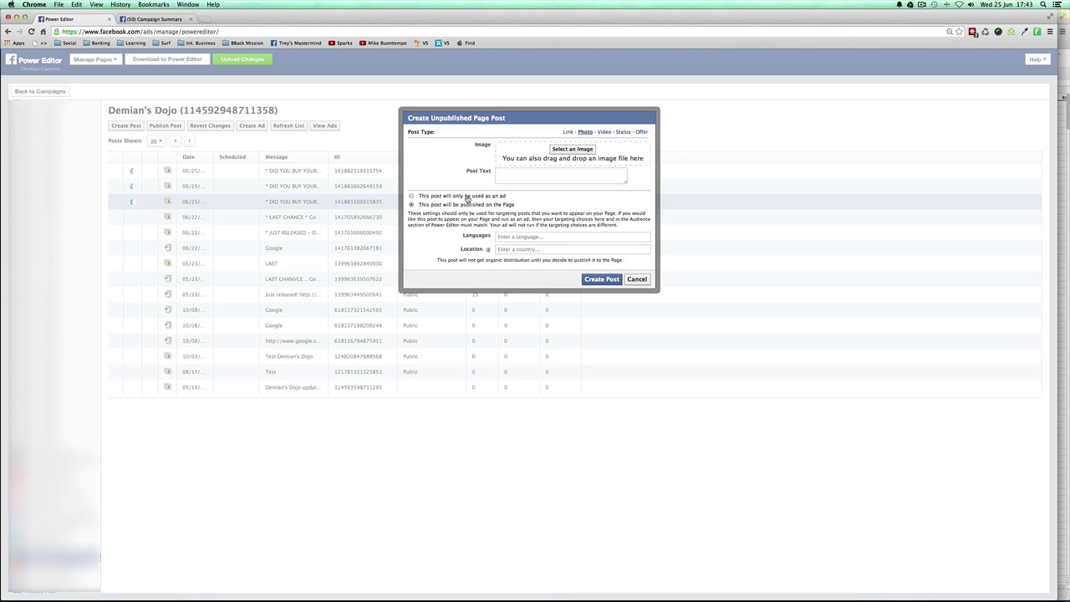
click(467, 197)
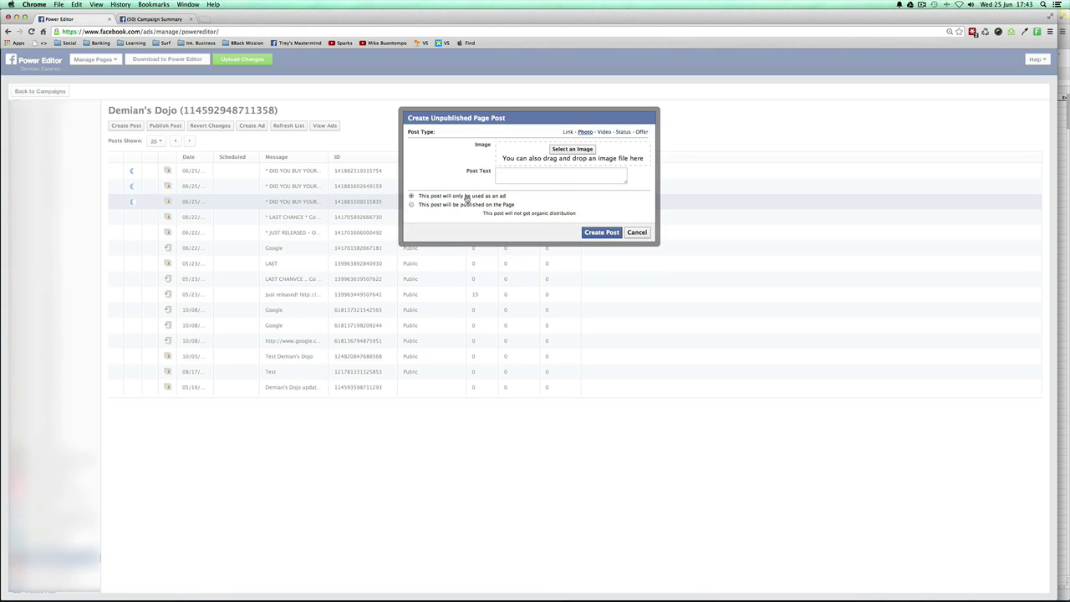
click(646, 234)
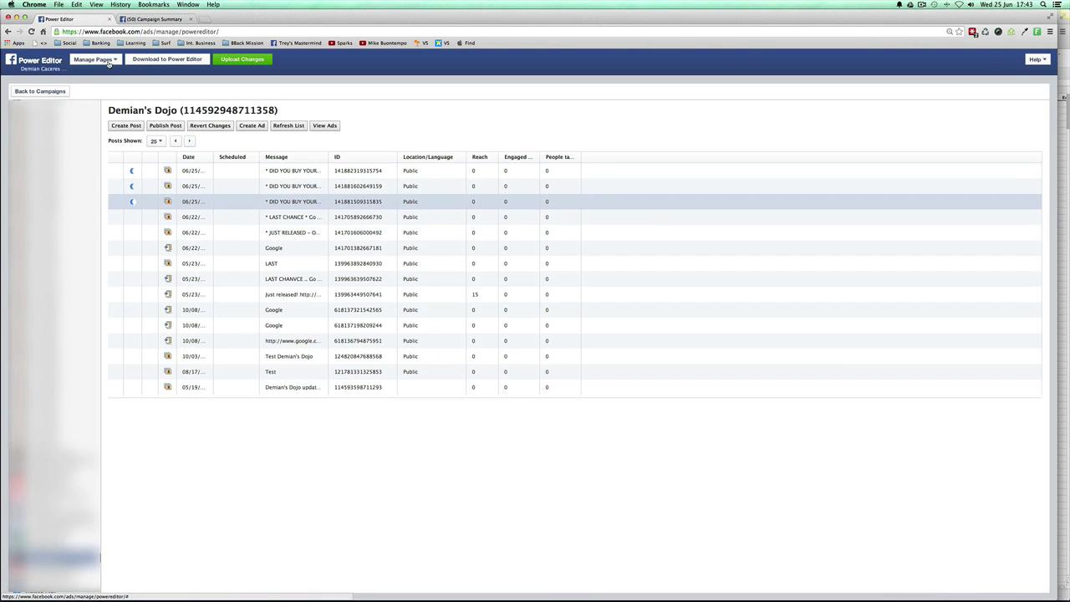
Step: Switch from page management to the ad account and show the ad sets of the Teespring - Evolution (NF, PPE) campaign
click(93, 60)
click(107, 111)
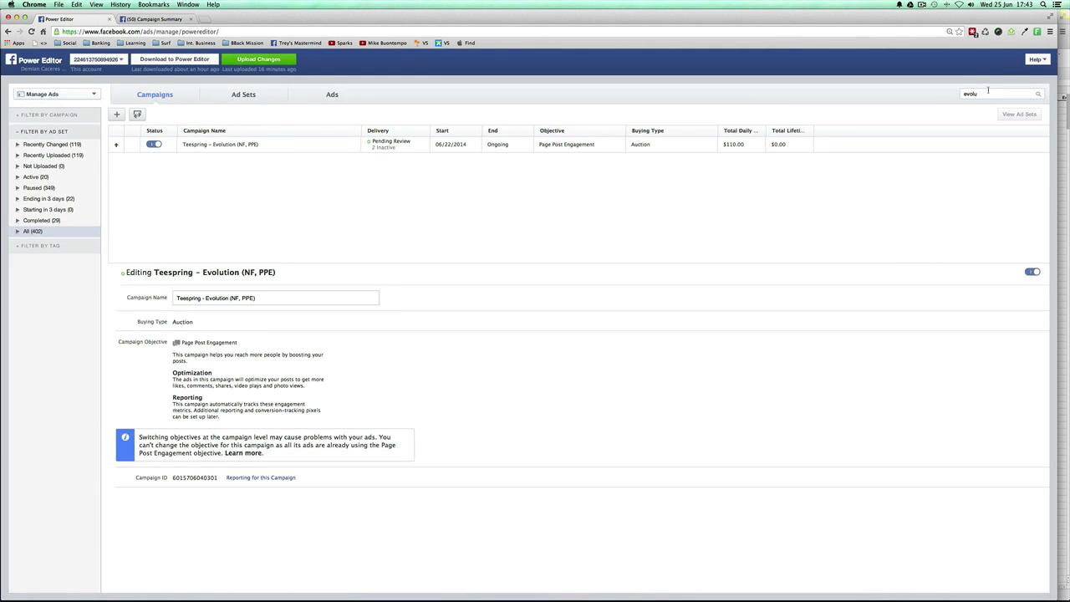
drag(979, 93, 962, 94)
click(214, 145)
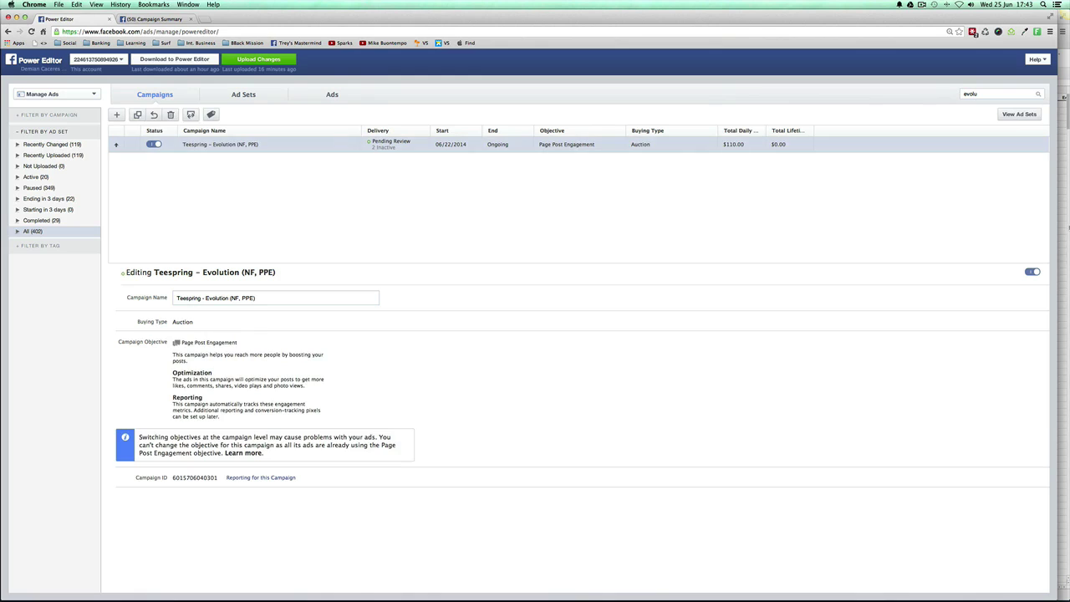
drag(1000, 93, 963, 95)
click(408, 174)
click(1014, 116)
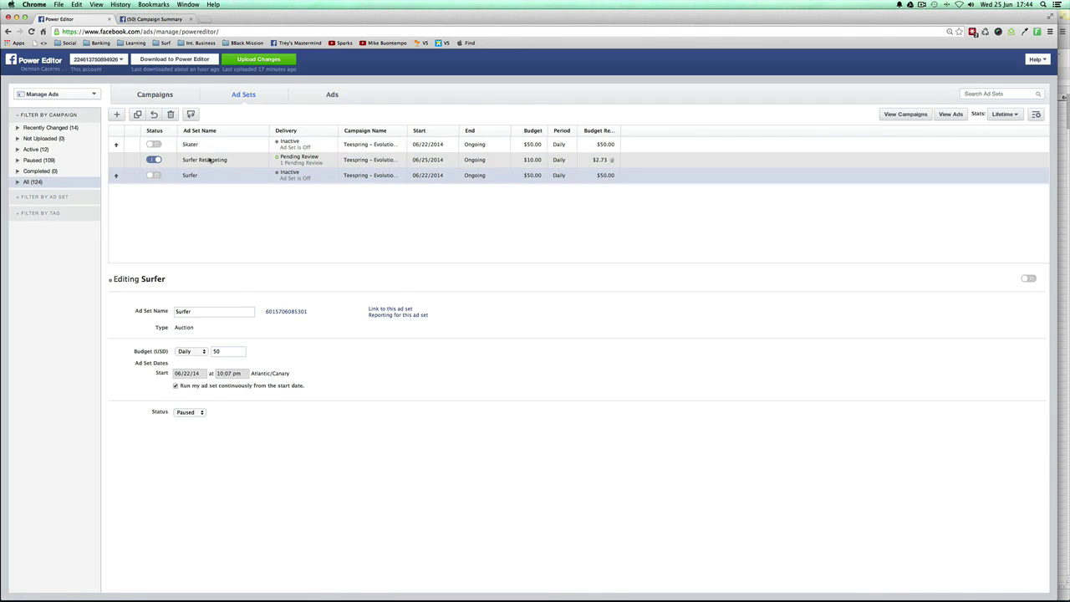
Step: Select the Surfer ad set after checking Skater, and show the ads it contains
click(204, 145)
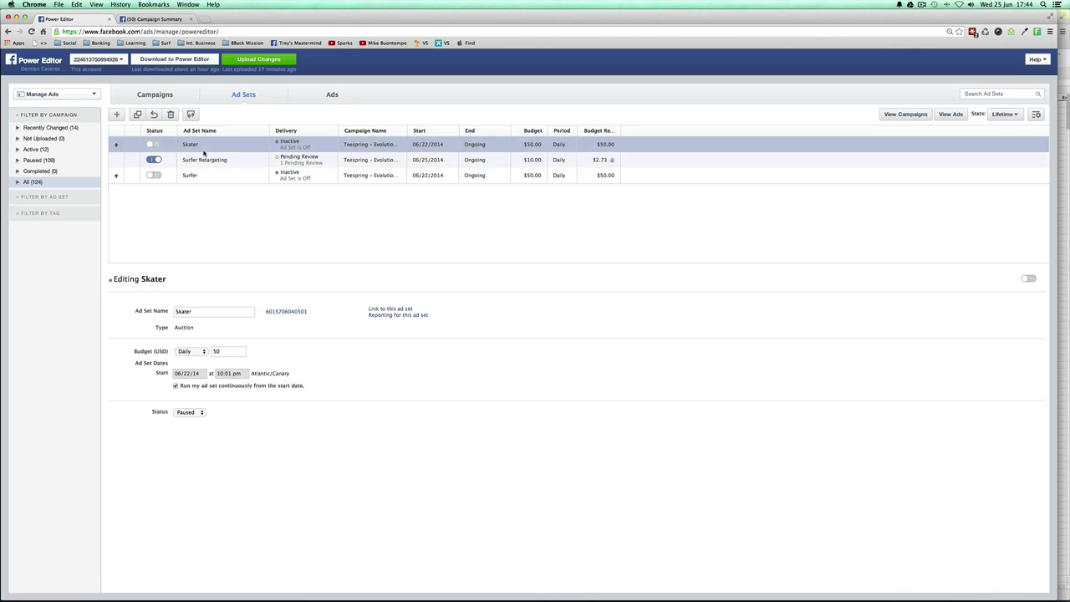
click(204, 146)
click(204, 175)
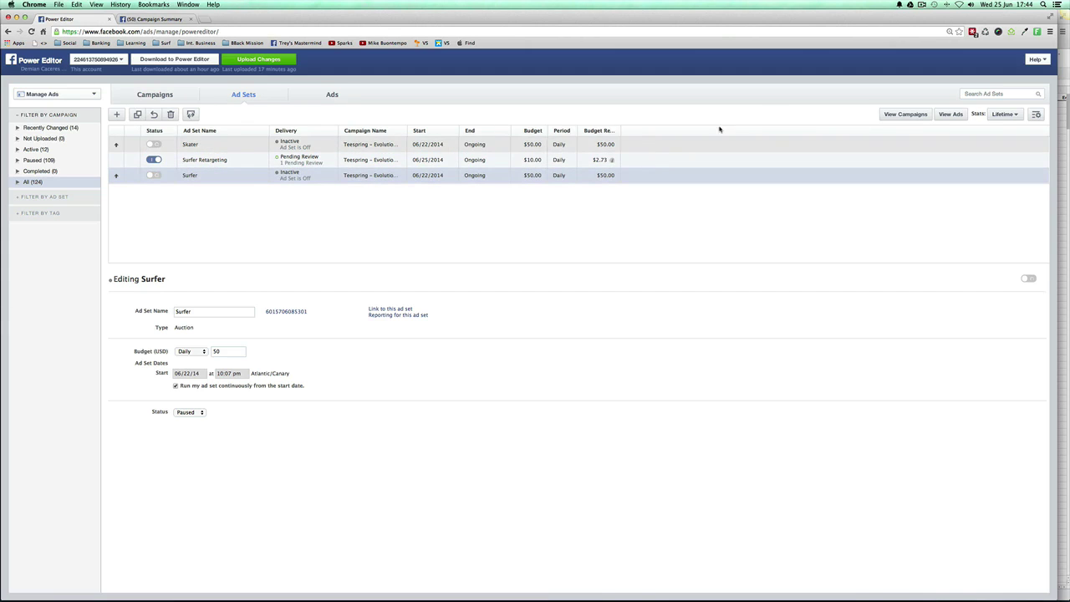
click(960, 117)
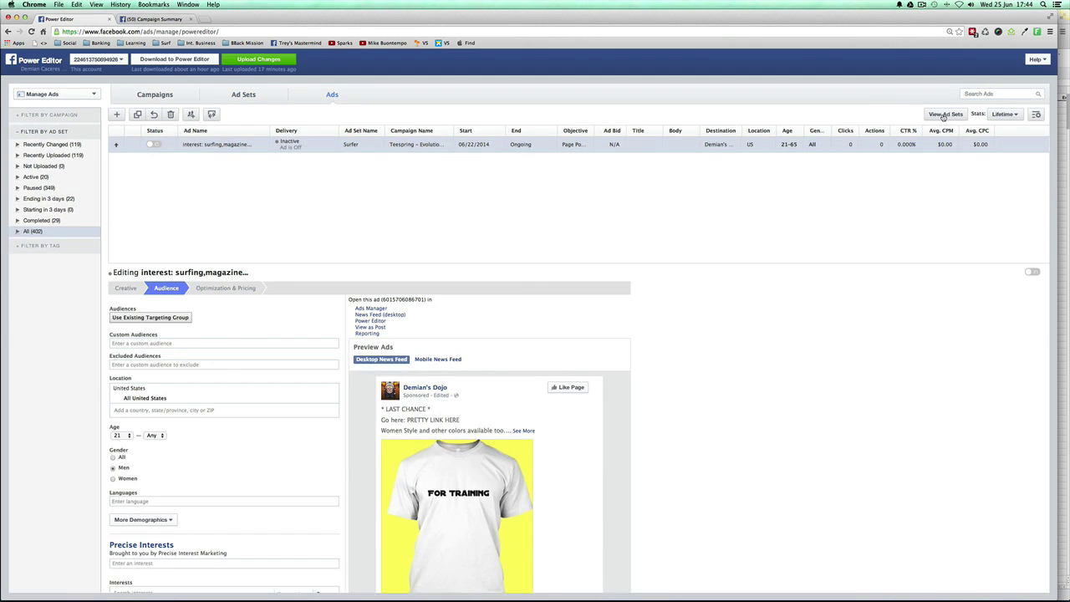
Step: Duplicate the surfing magazine ad within the Teespring - Evolution (NF, PPE) campaign, into a new ad set named "Surfer Retargeting"
click(138, 116)
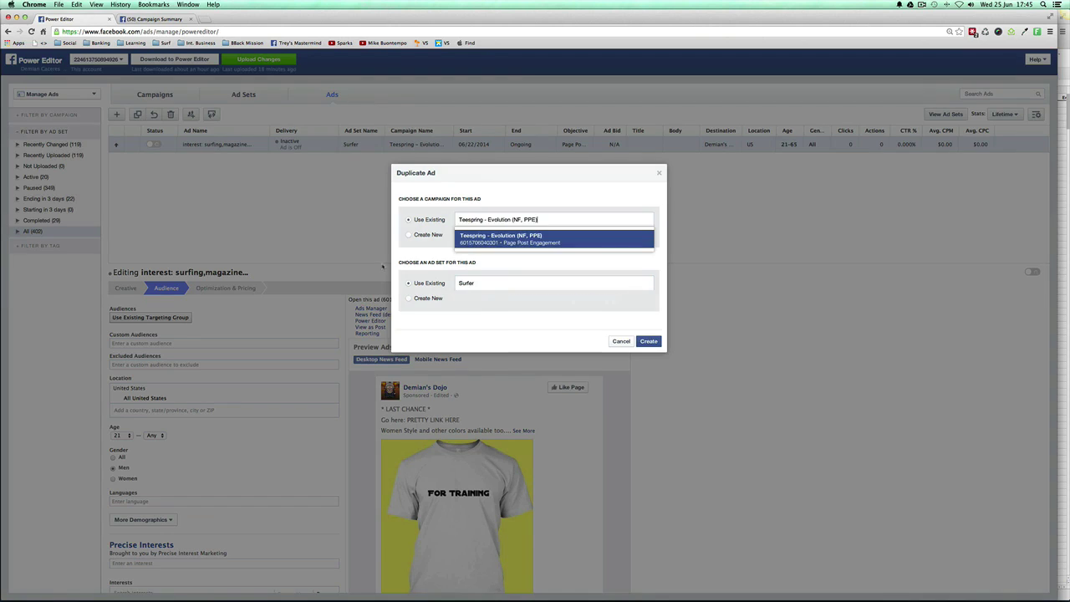
click(485, 240)
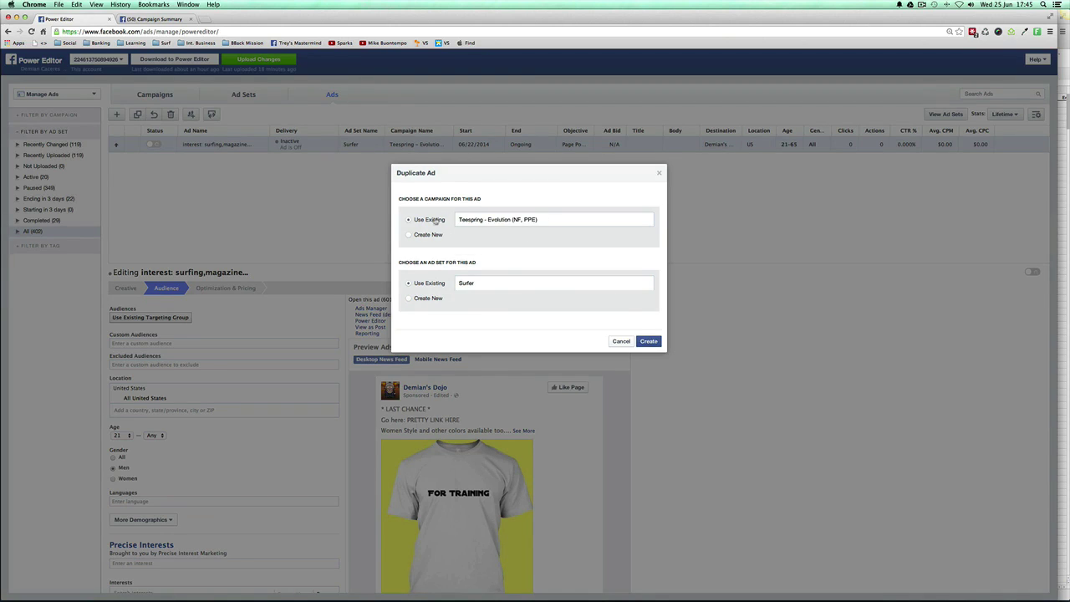
click(524, 217)
click(522, 240)
click(491, 283)
click(455, 300)
click(436, 300)
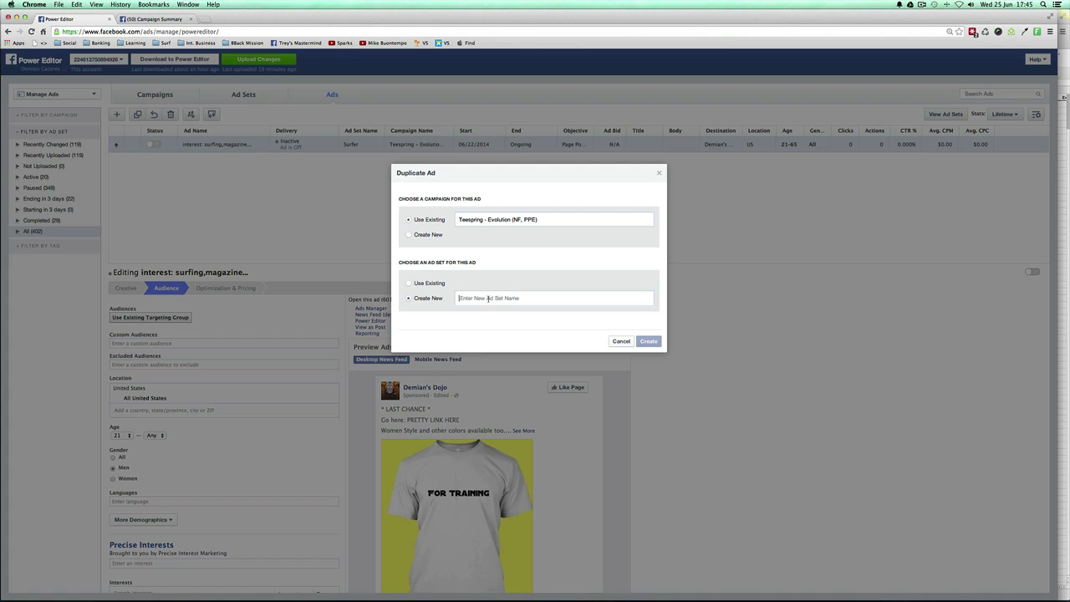
text(Surfer Retargeting)
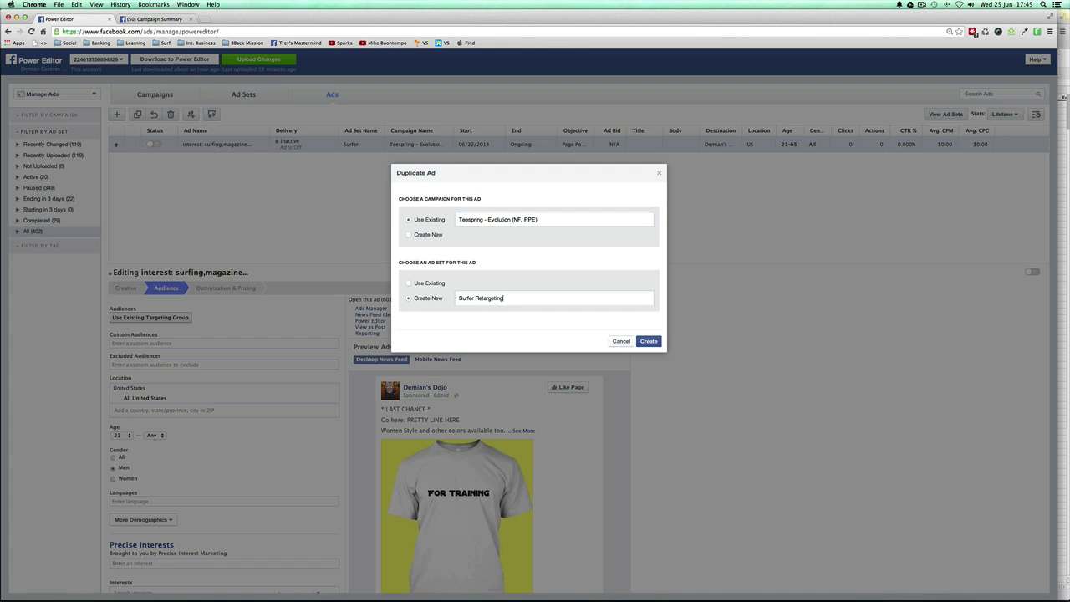
click(649, 341)
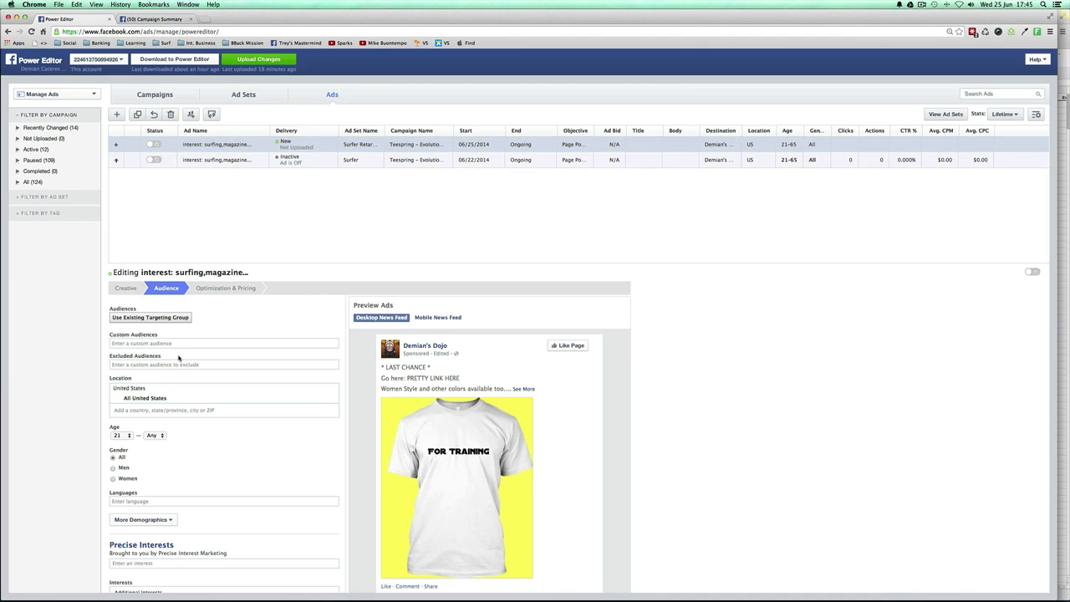
Step: Rename the duplicated ad to "Retargeting Ad (Surfer)" in its creative settings
click(129, 290)
drag(179, 319, 101, 318)
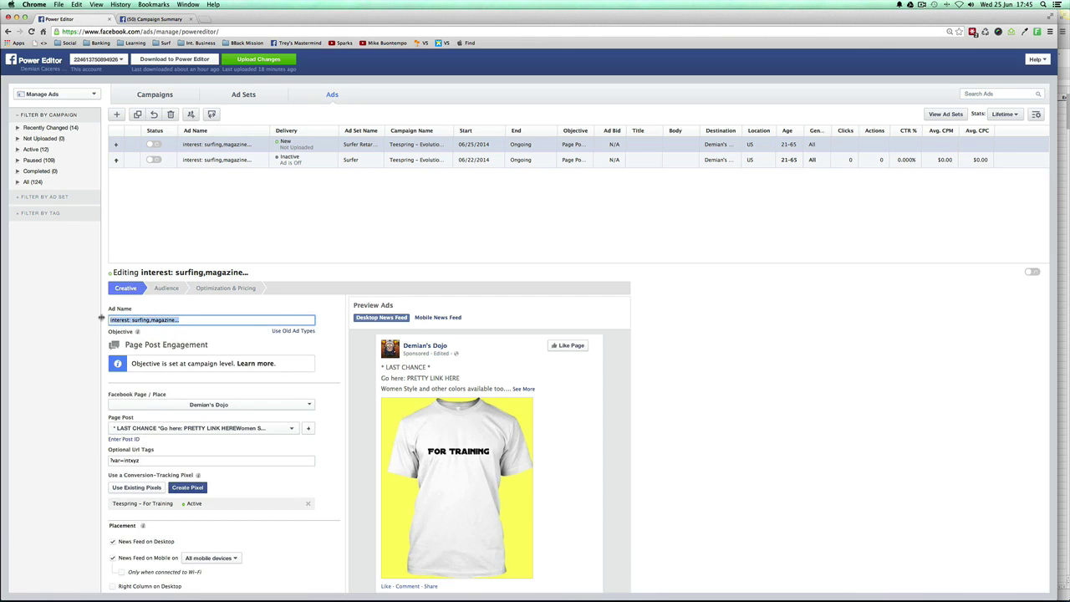
text(Retargeting Ad)
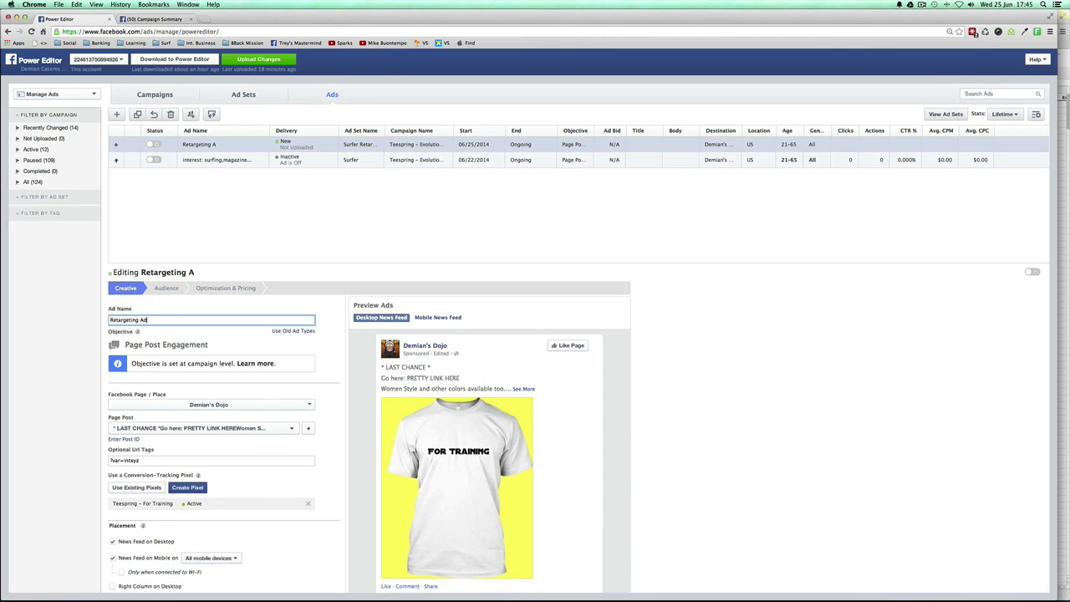
text( (Surfer)
Step: Set the ad's page post to the newest unpublished "DID YOU BUY YOURS YET" photo post
scroll(125, 342, down, 2)
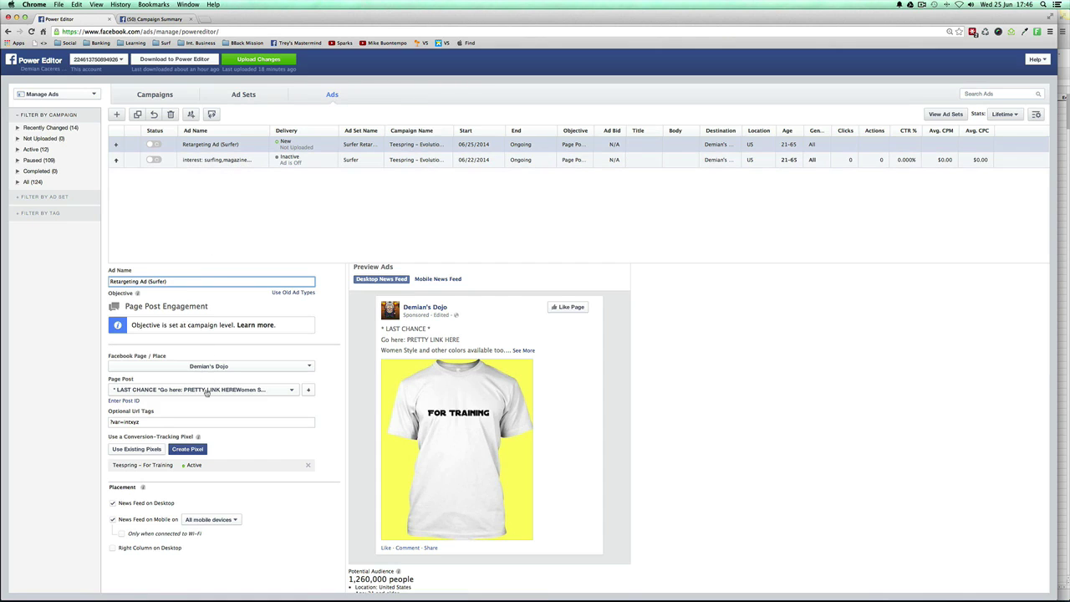
scroll(208, 395, down, 2)
scroll(208, 400, up, 3)
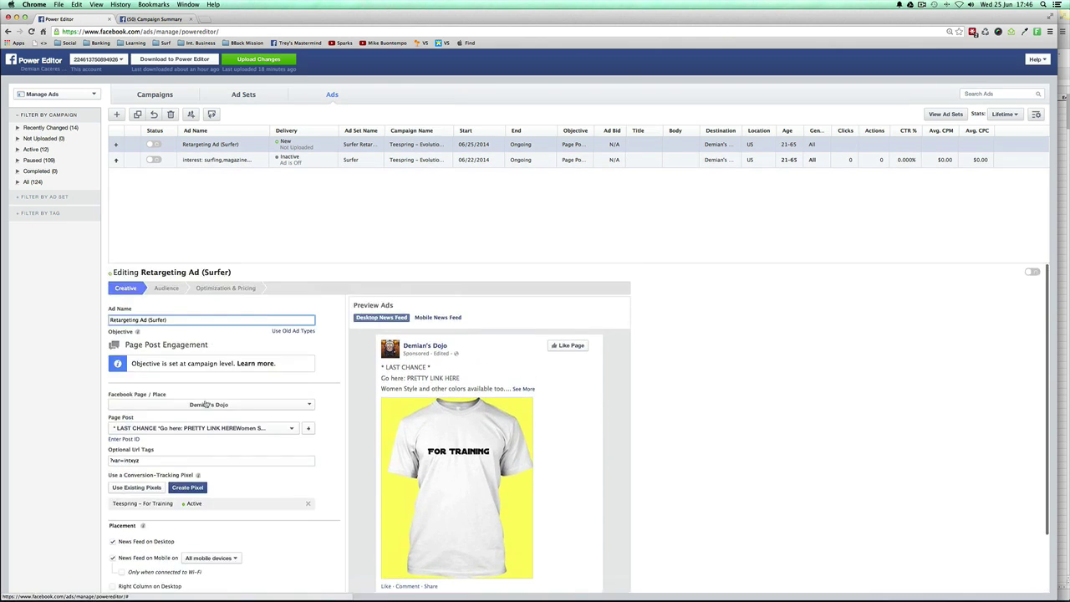
scroll(204, 417, down, 1)
click(205, 411)
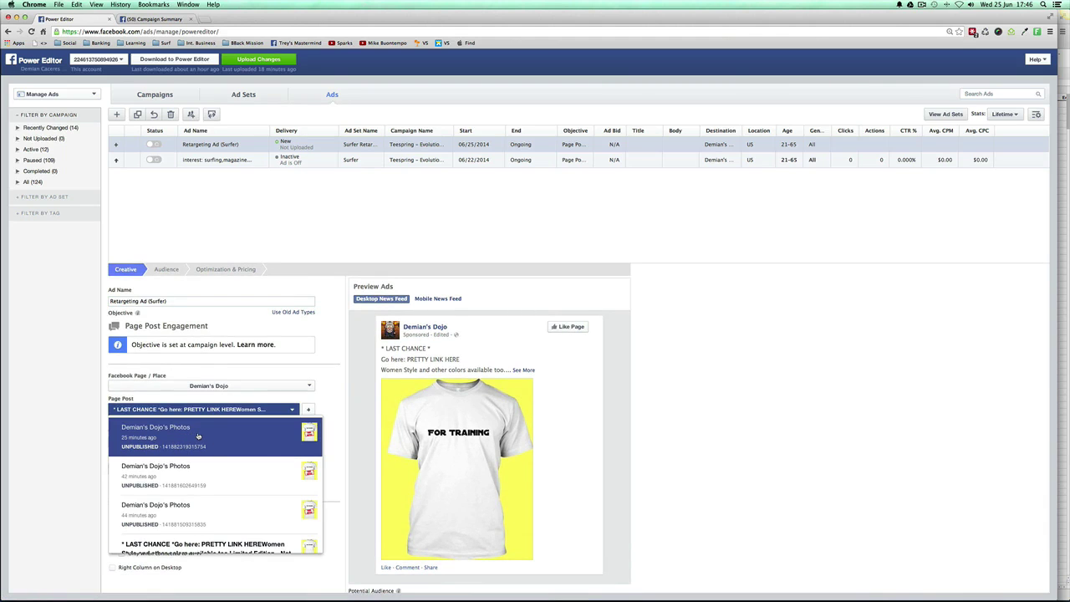
click(200, 435)
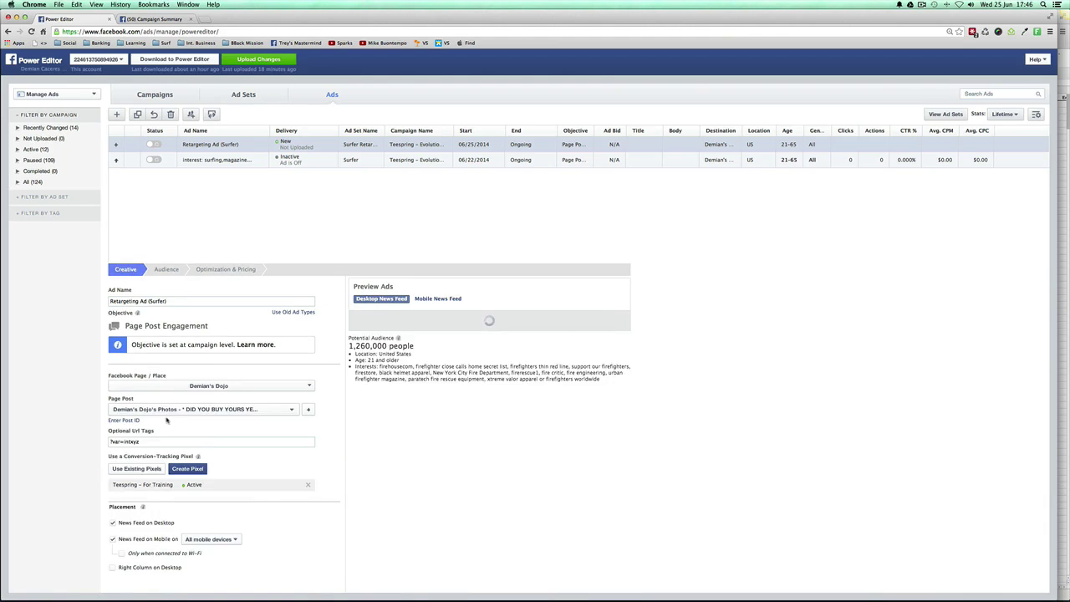
Step: Set the retargeting ad's optional URL tag to "?var=retargeting", keeping the For Training conversion pixel and news feed placements
click(209, 409)
click(216, 440)
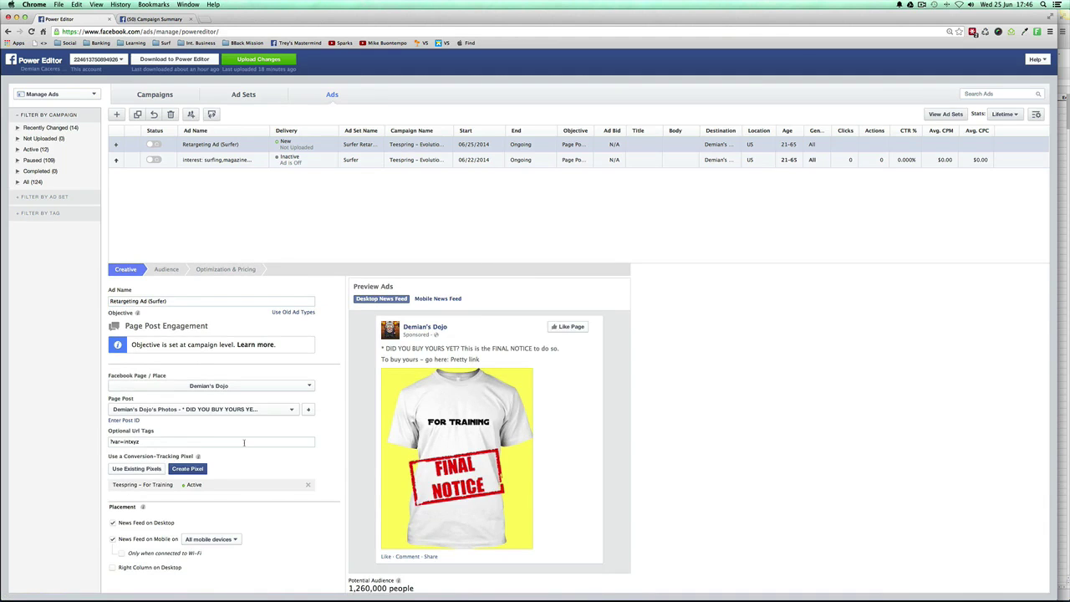
drag(123, 441, 152, 441)
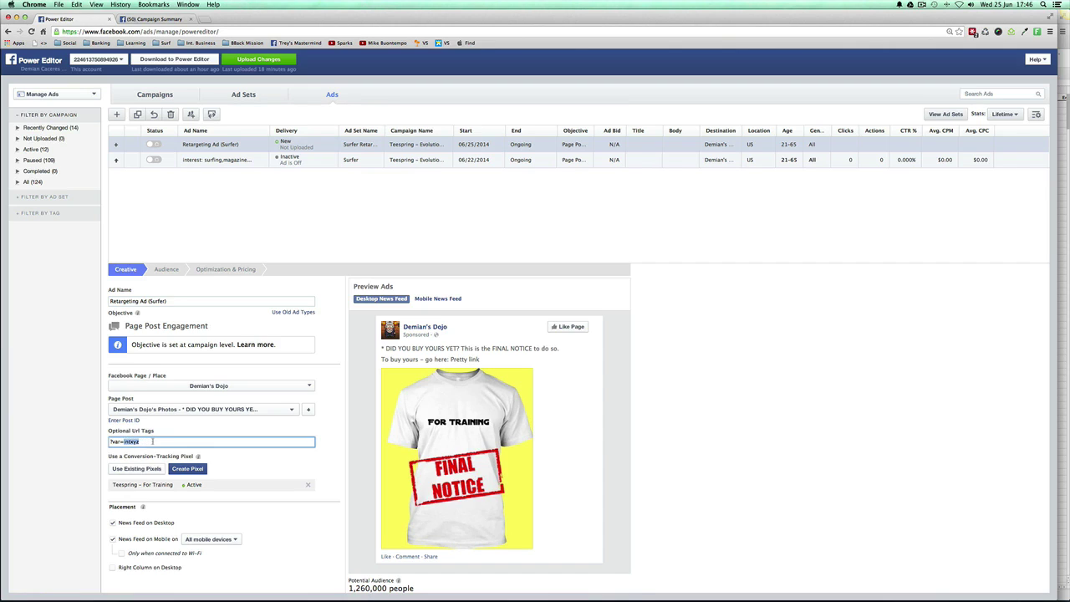
text(retargeting)
drag(123, 441, 161, 441)
click(118, 441)
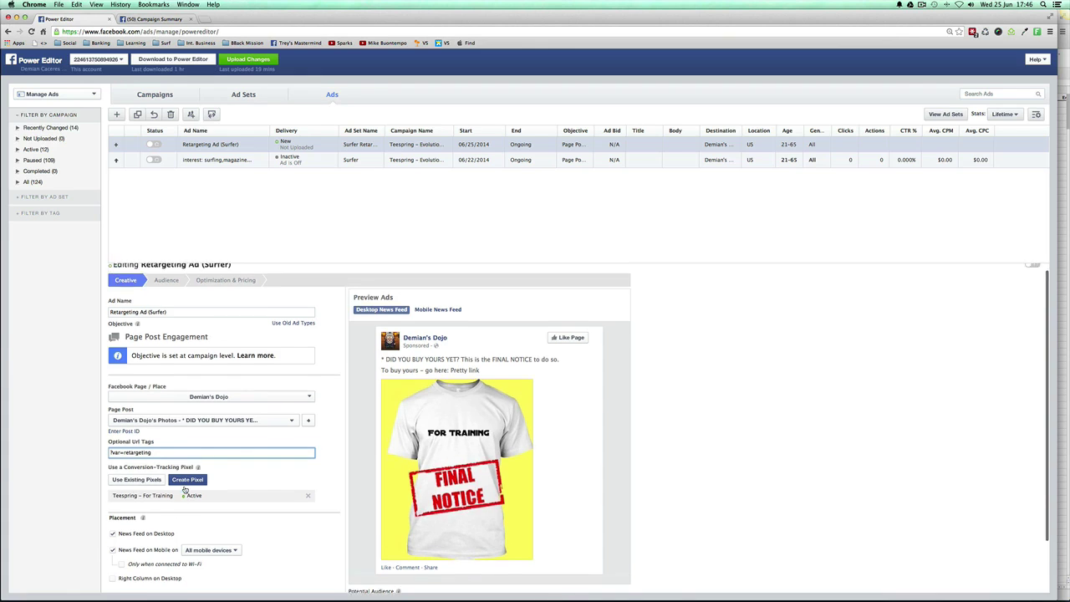
scroll(155, 370, down, 1)
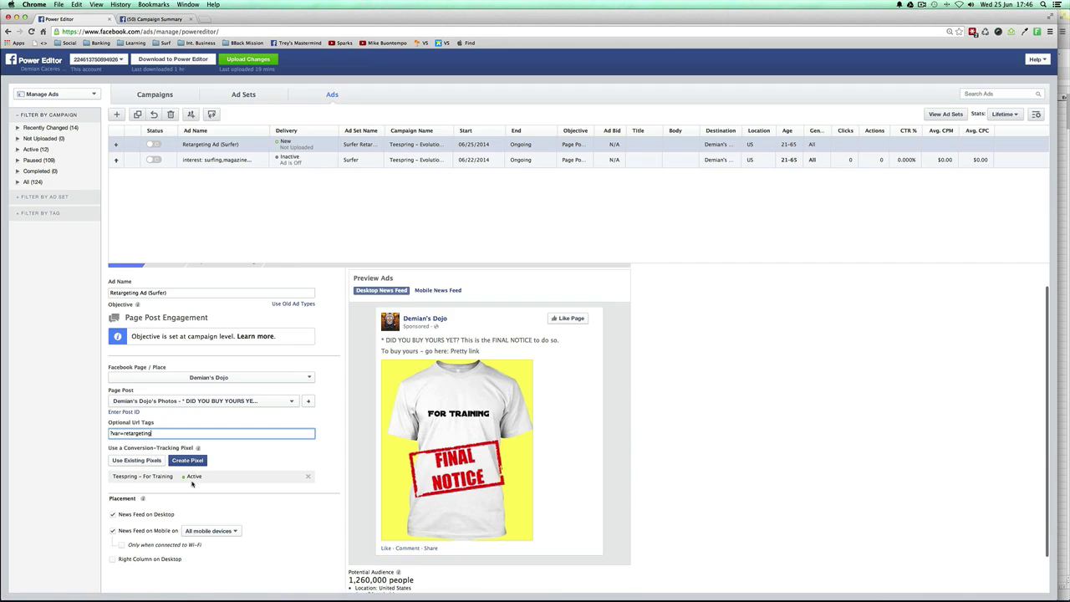
scroll(167, 328, up, 1)
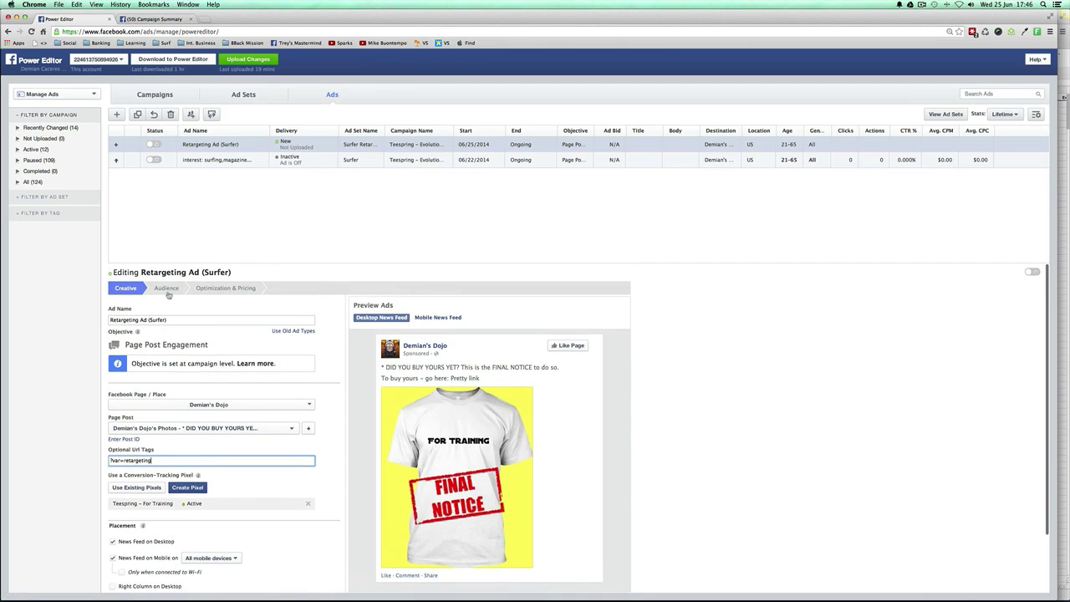
Step: Add the "Teespring - For Training" custom audience to the retargeting ad's audience by searching for "for tra"
click(167, 290)
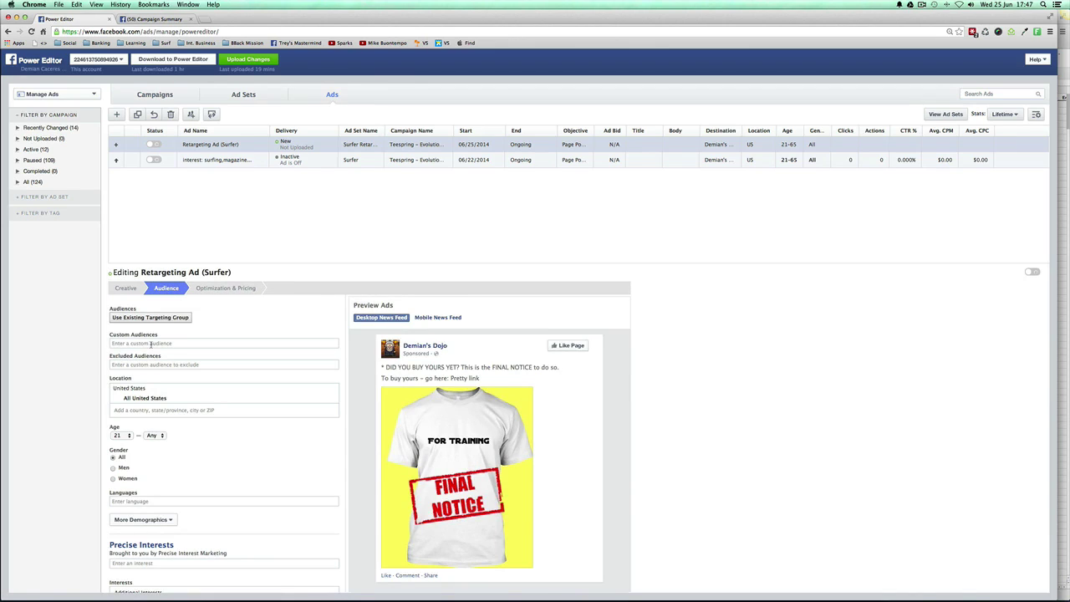
click(150, 343)
text(for)
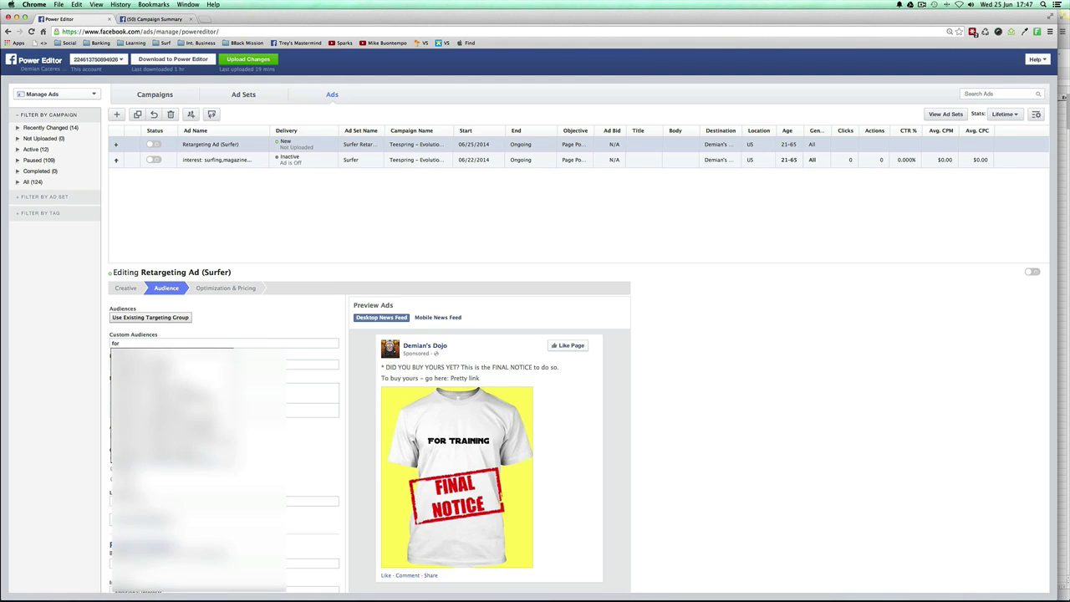
text( tra)
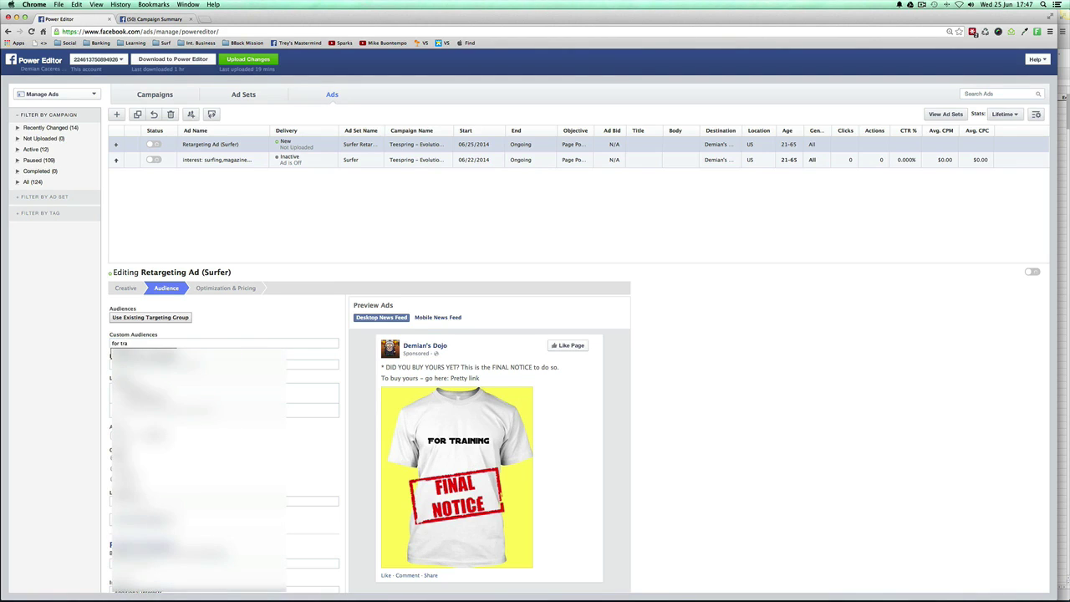
click(150, 355)
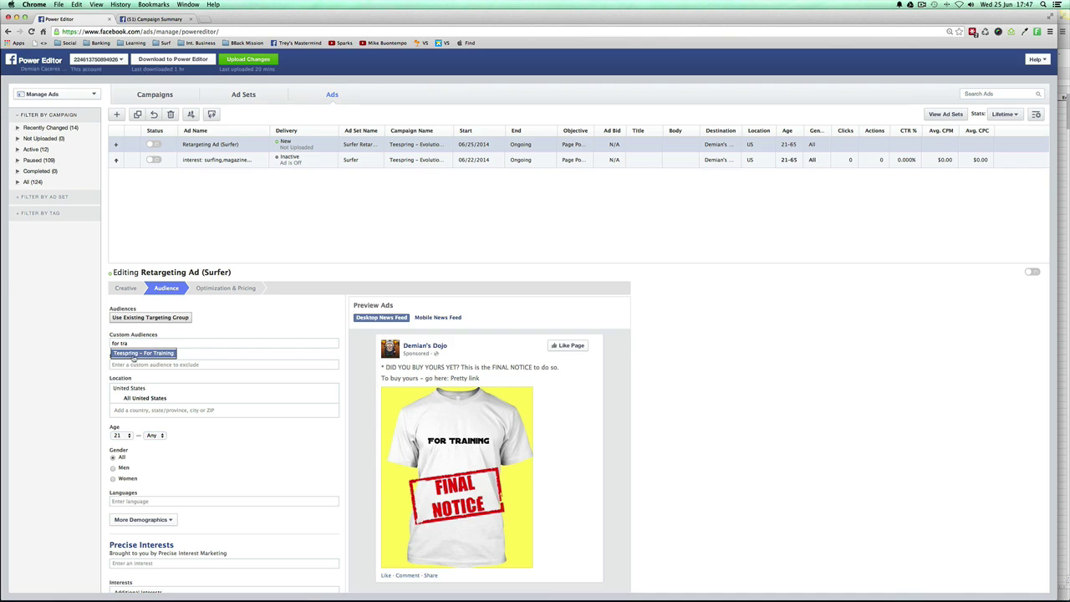
click(139, 357)
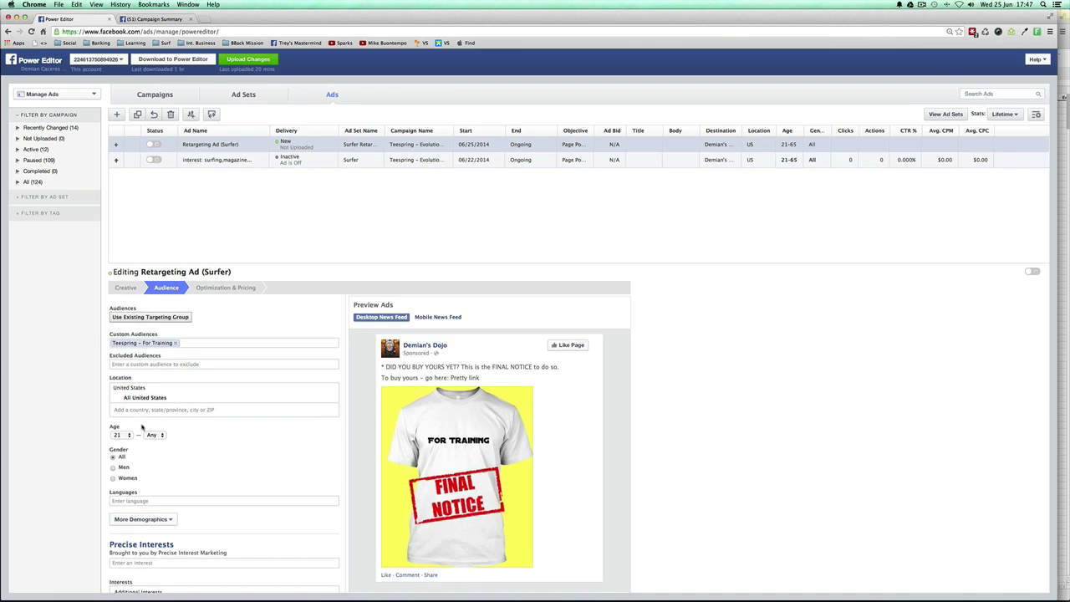
Step: Clear all the additional interests from the retargeting ad's audience targeting
scroll(134, 426, down, 1)
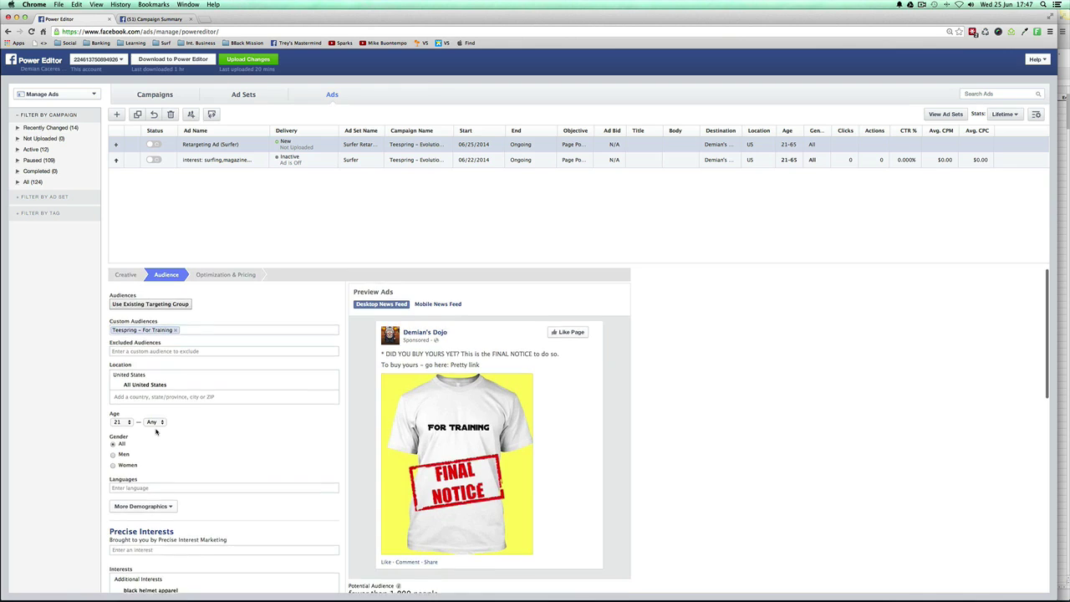
scroll(157, 430, up, 1)
scroll(155, 428, down, 5)
scroll(156, 429, down, 2)
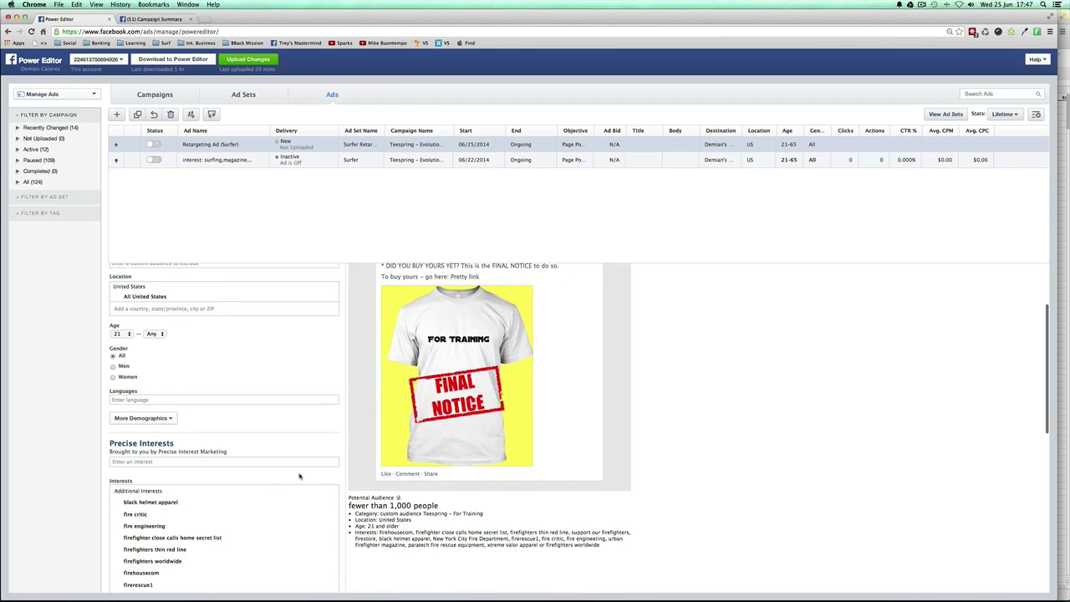
click(332, 495)
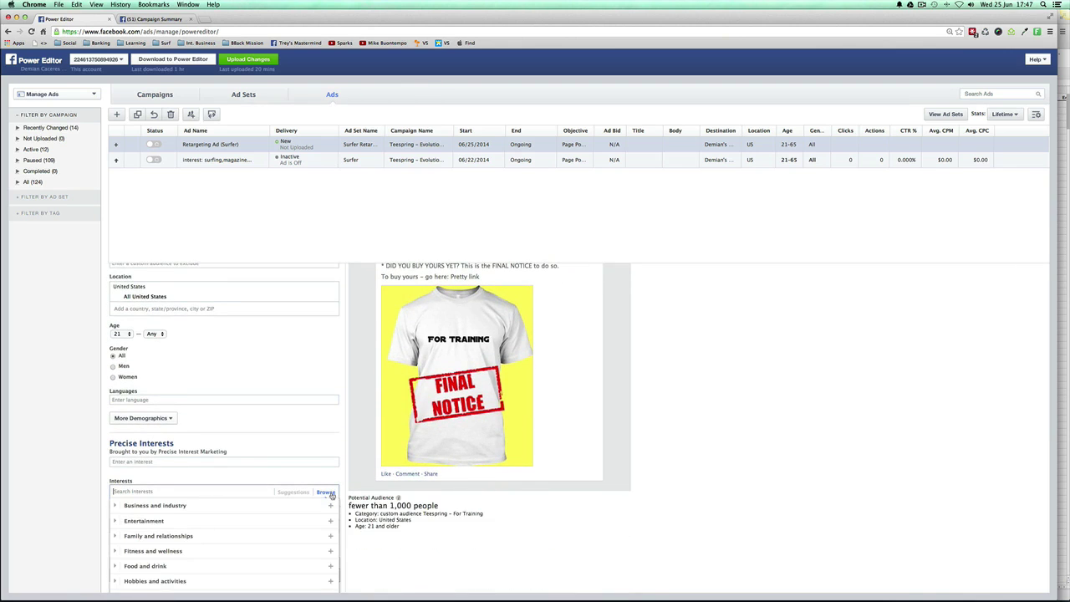
click(312, 476)
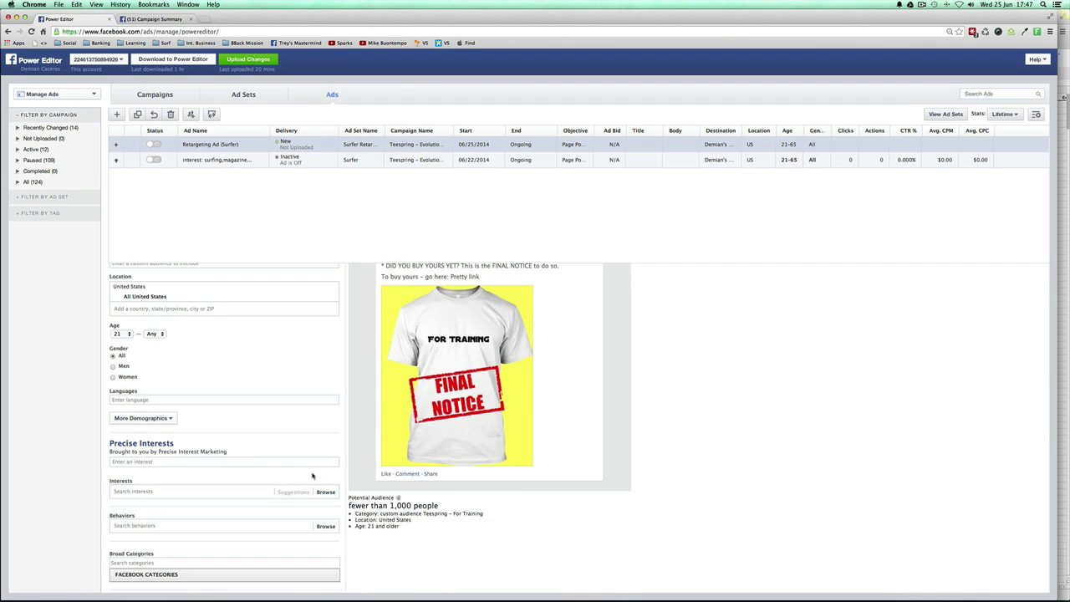
click(150, 490)
click(98, 474)
scroll(136, 401, up, 3)
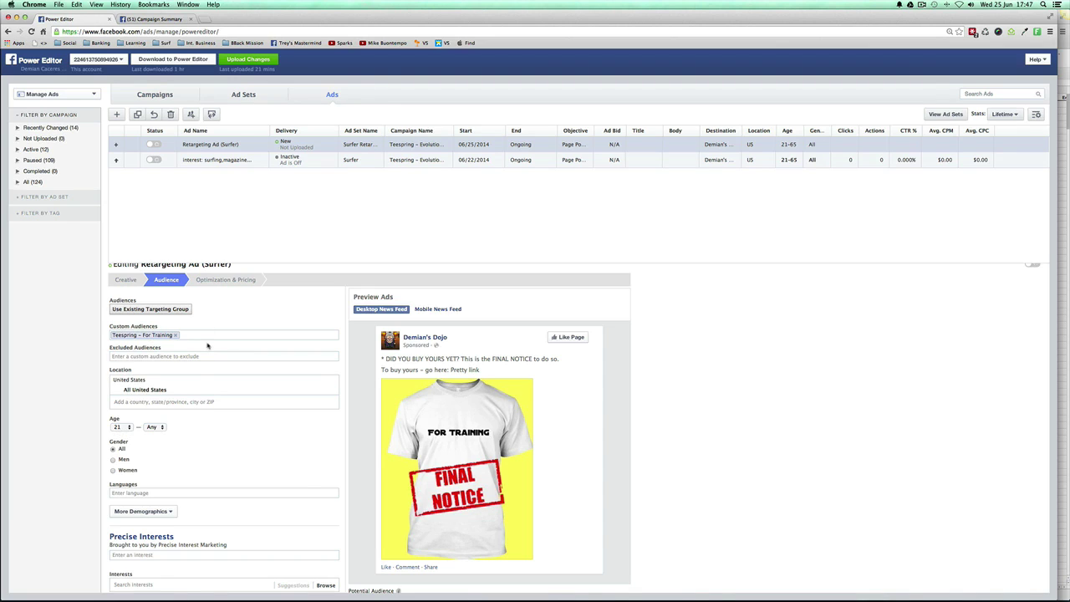
scroll(365, 403, down, 3)
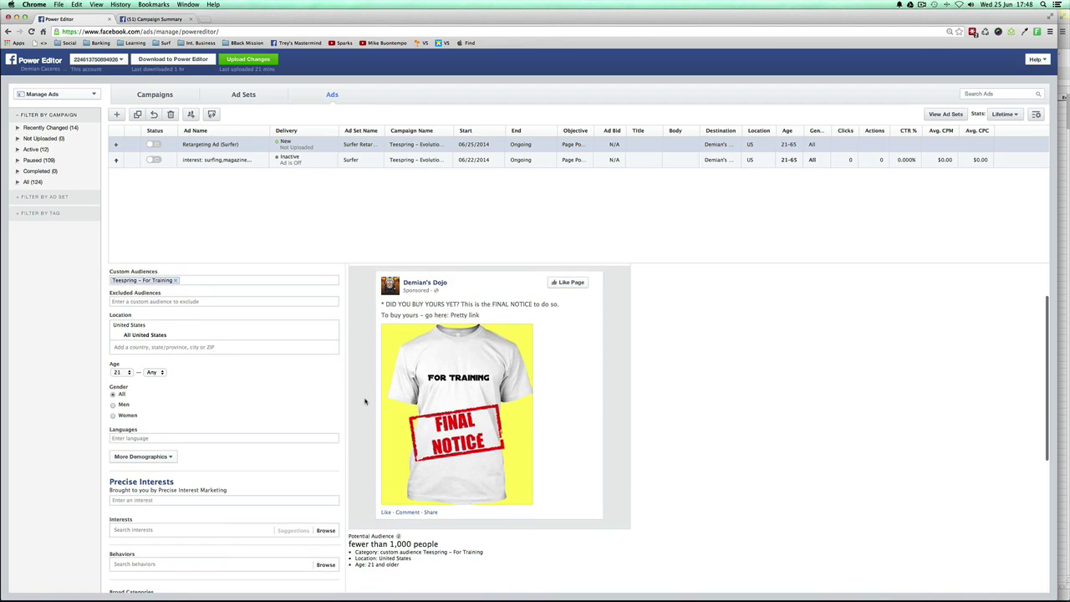
Step: Set the audience's minimum age to 13 for the retargeting ad
click(114, 374)
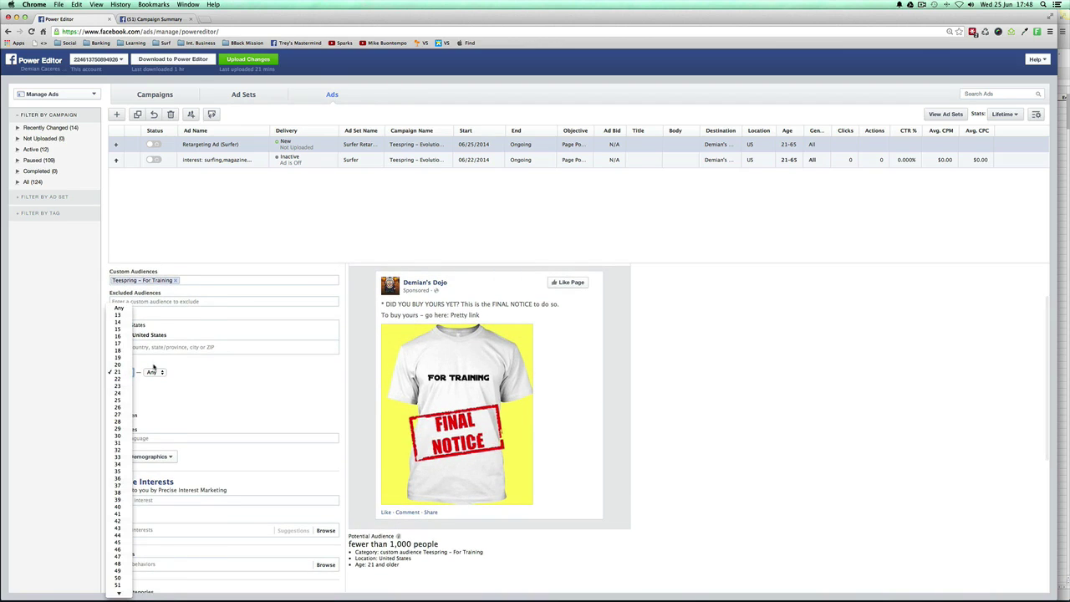
click(155, 368)
click(125, 372)
click(118, 315)
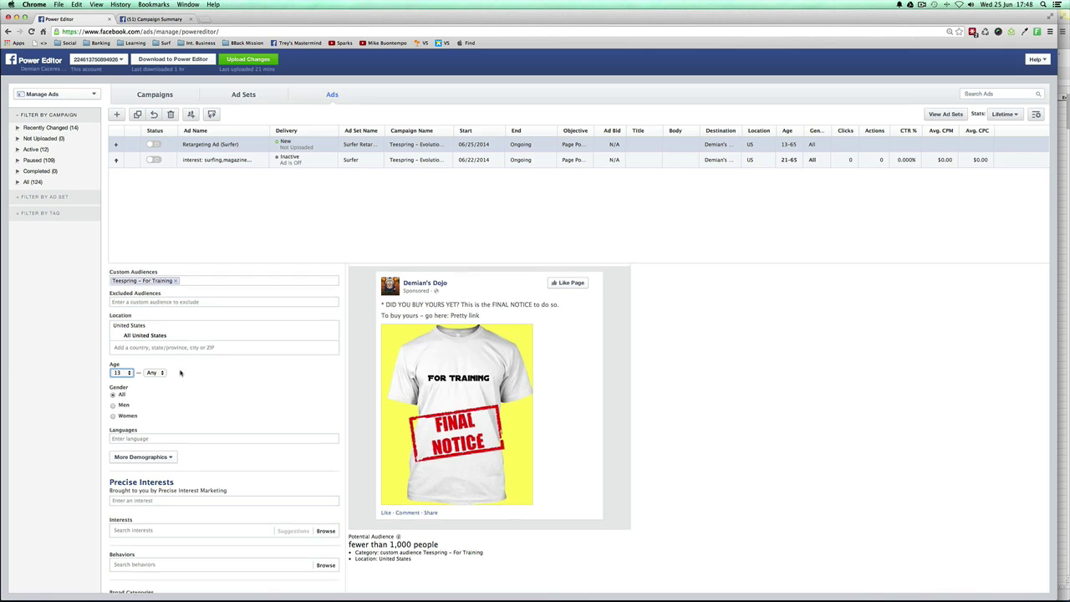
scroll(180, 374, up, 1)
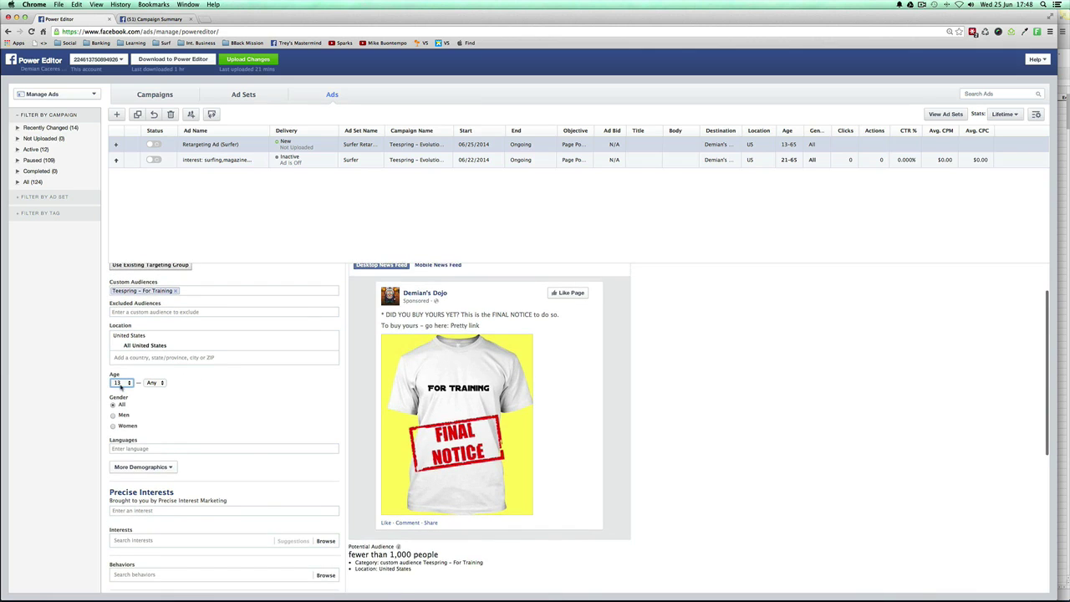
scroll(138, 368, up, 1)
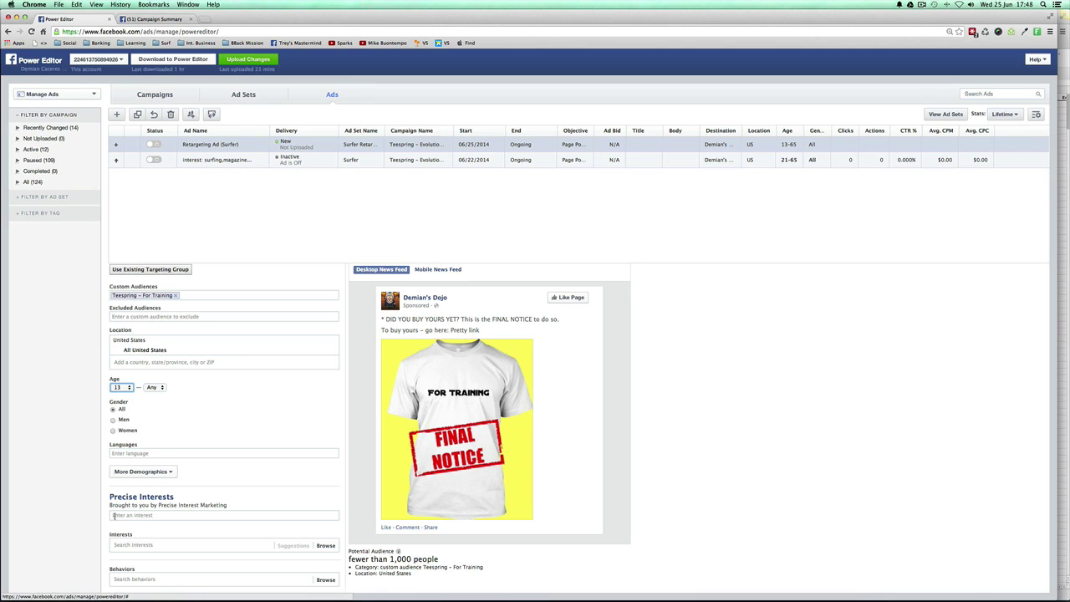
Step: Check the audience's interests, behaviors, categories and connections, and view the ad's optimization and pricing settings
click(245, 545)
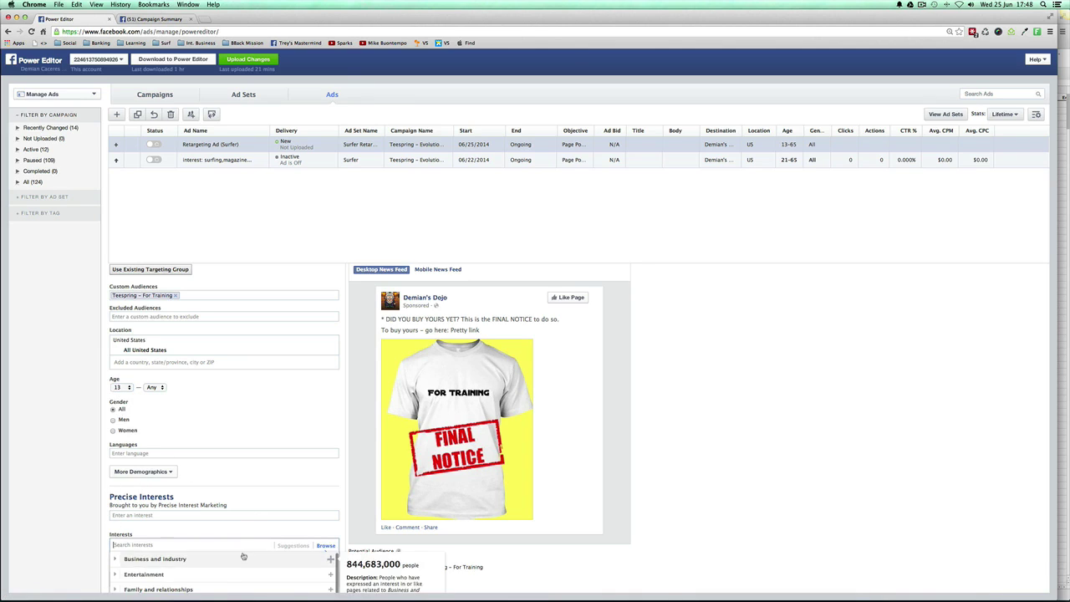
click(122, 508)
scroll(122, 511, down, 5)
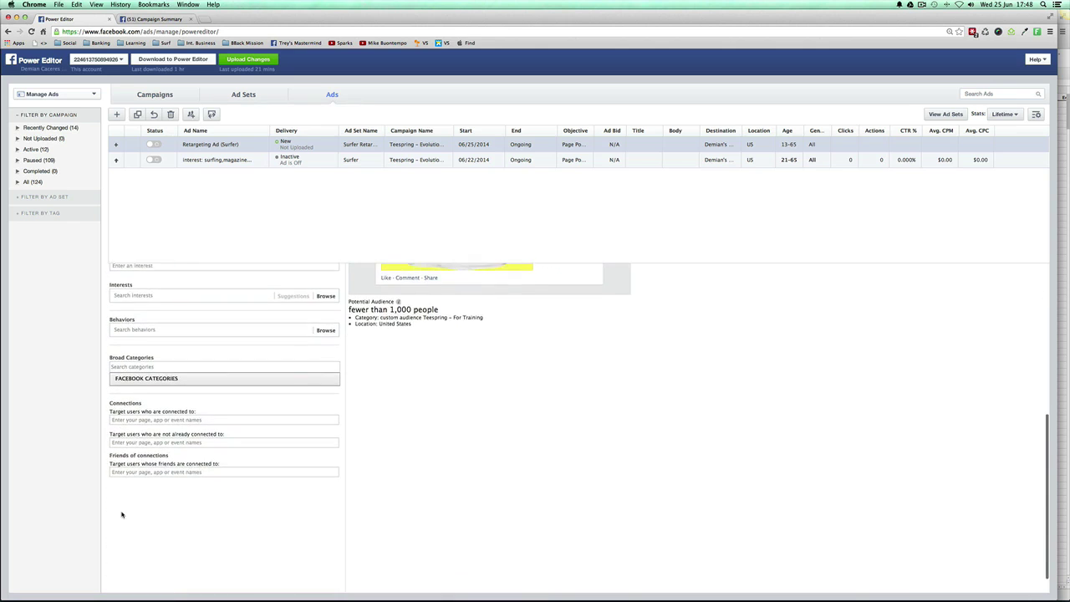
scroll(125, 514, up, 8)
click(214, 291)
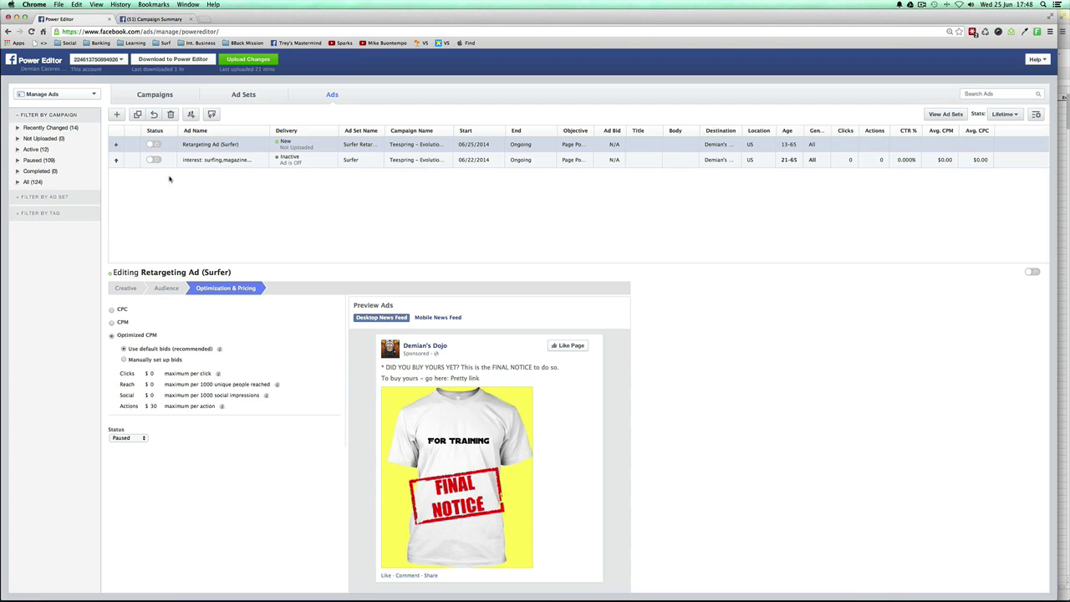
Step: Recheck the ad's audience and its URL tag in the creative settings, and return to the optimization and pricing settings
click(163, 288)
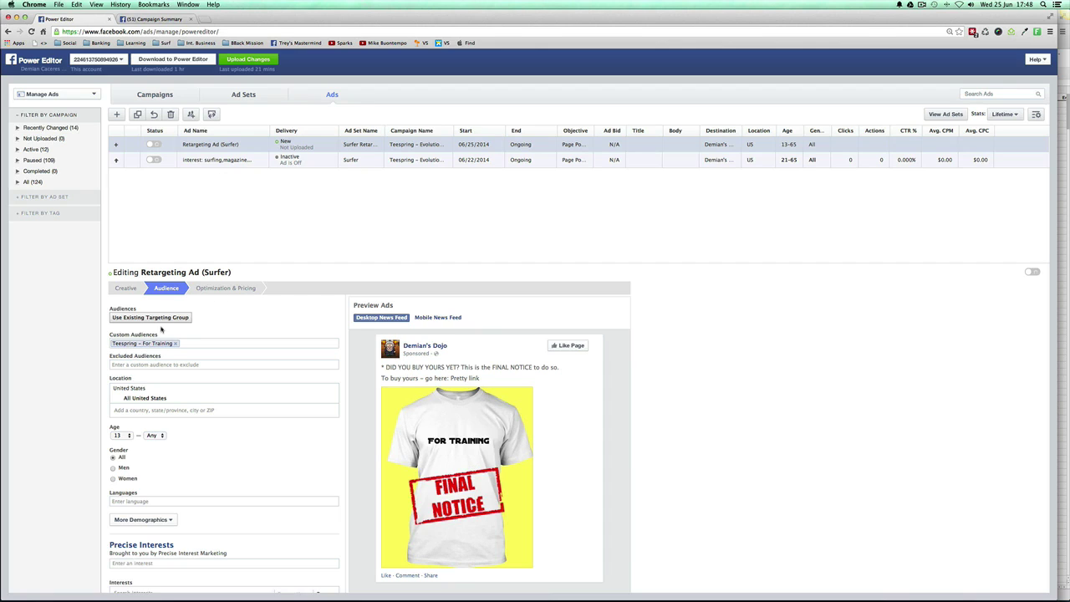
click(128, 289)
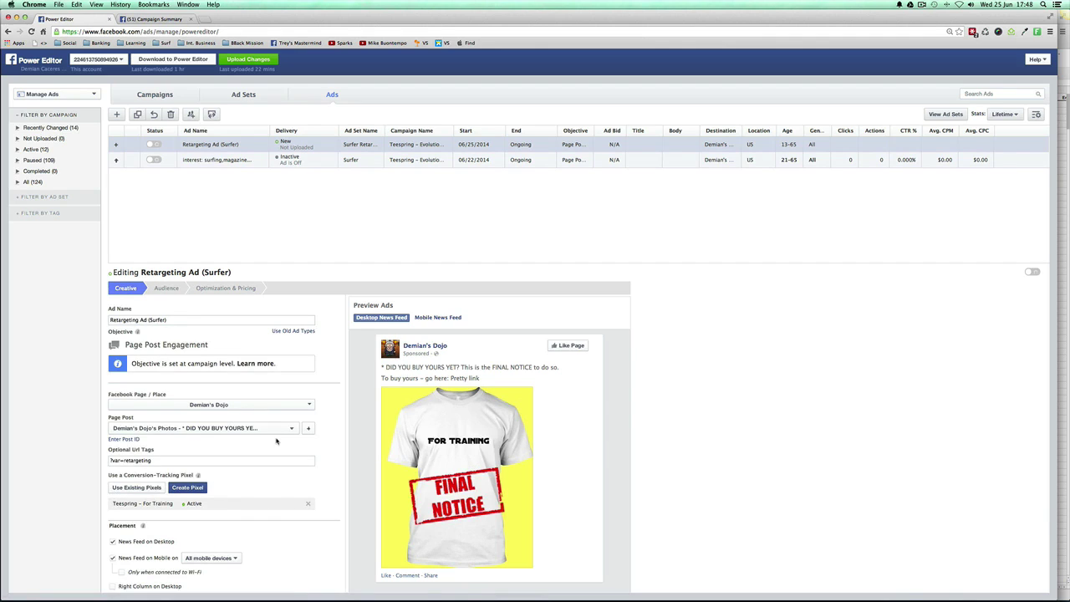
click(160, 460)
drag(109, 460, 124, 460)
double_click(156, 460)
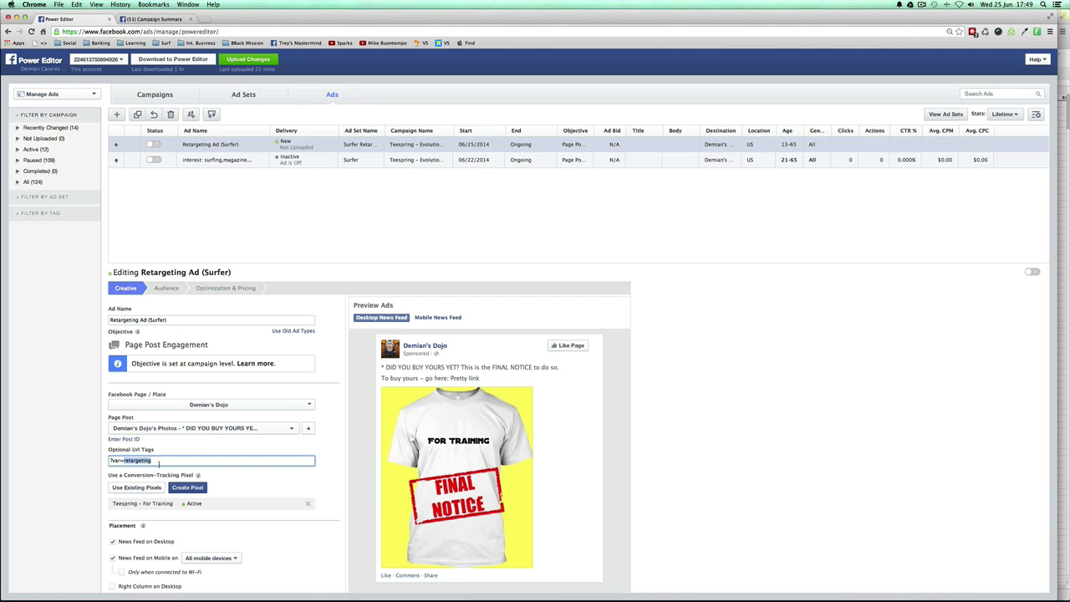
click(65, 467)
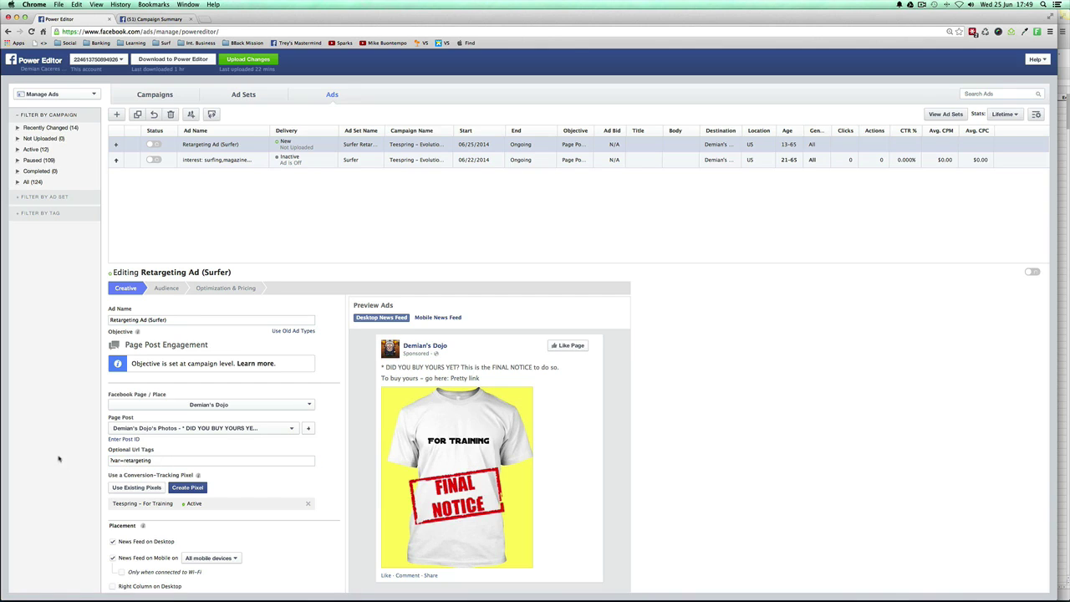
click(215, 290)
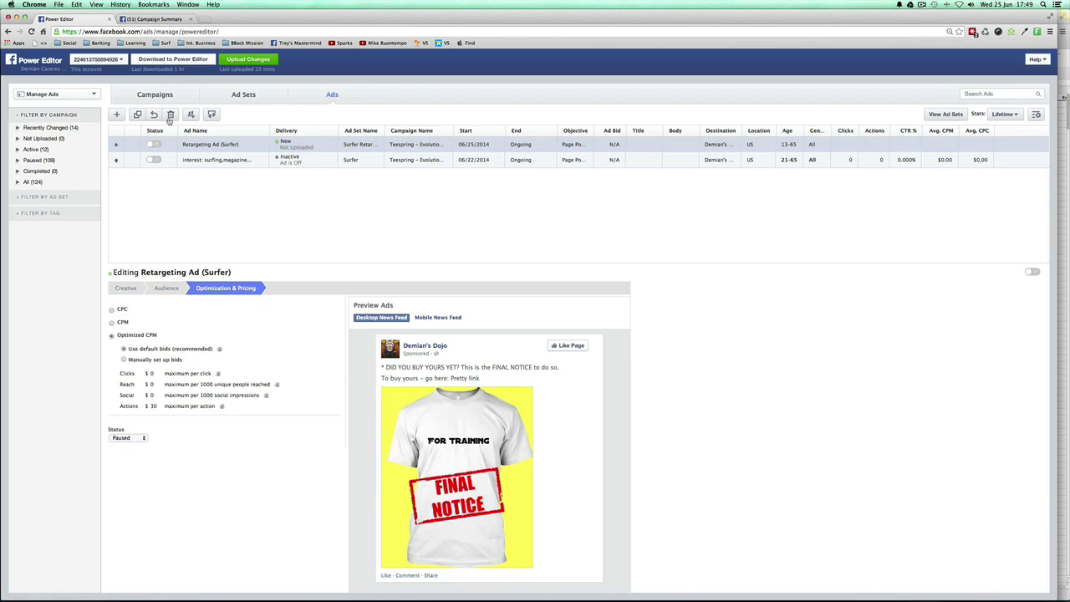
Step: Upload the ad changes, and reload the campaign summary of Teespring - Evolution (NF, PPE) in Ads Manager
click(247, 59)
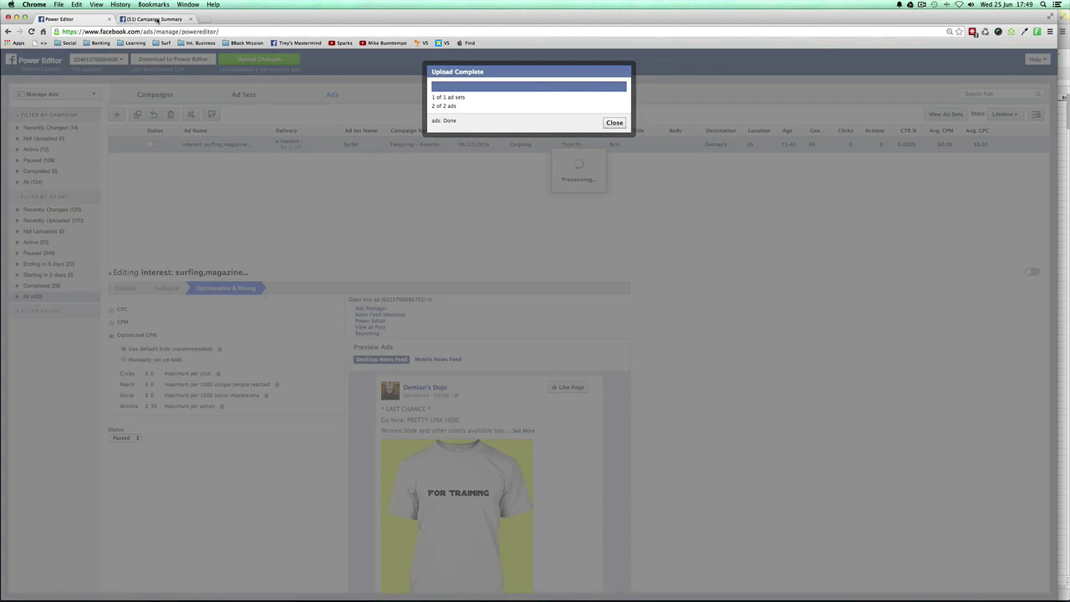
click(157, 19)
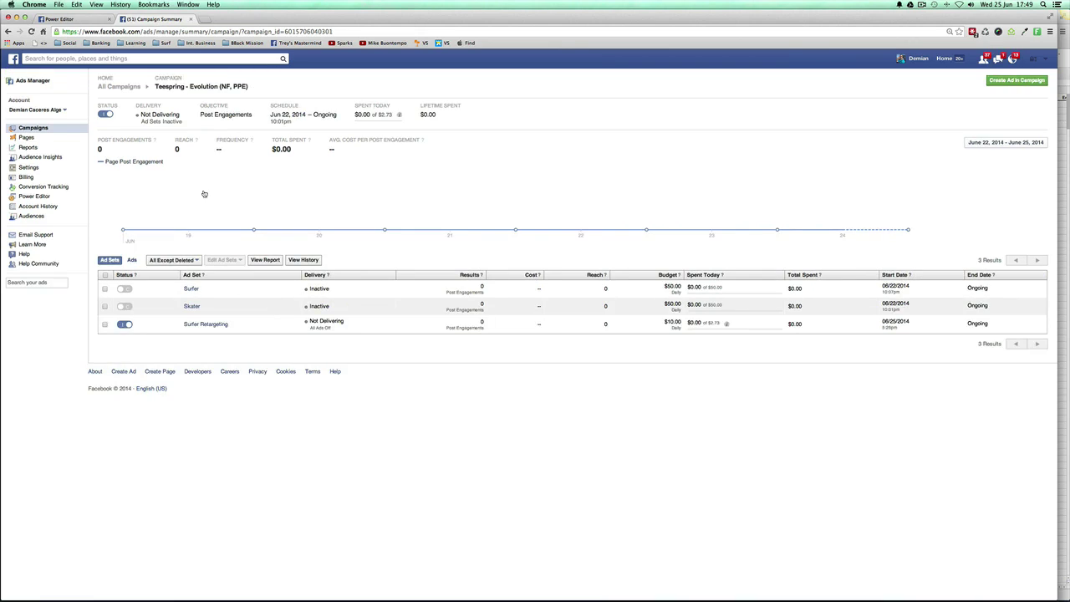
key(super+r)
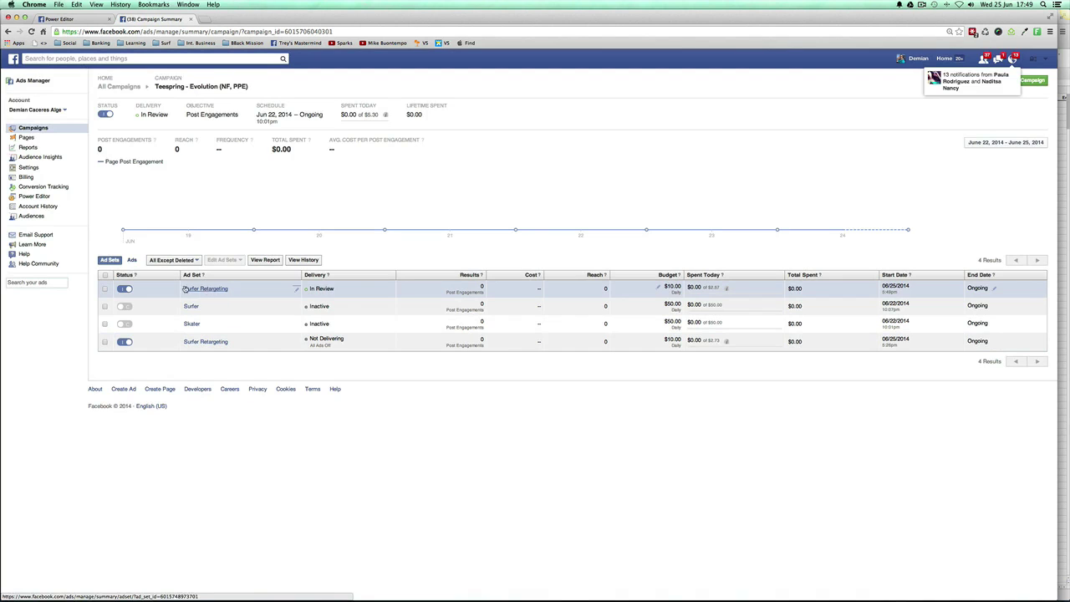
Step: Open the in-review Surfer Retargeting ad set and examine the preview and targeting of Retargeting Ad (Surfer)
click(204, 289)
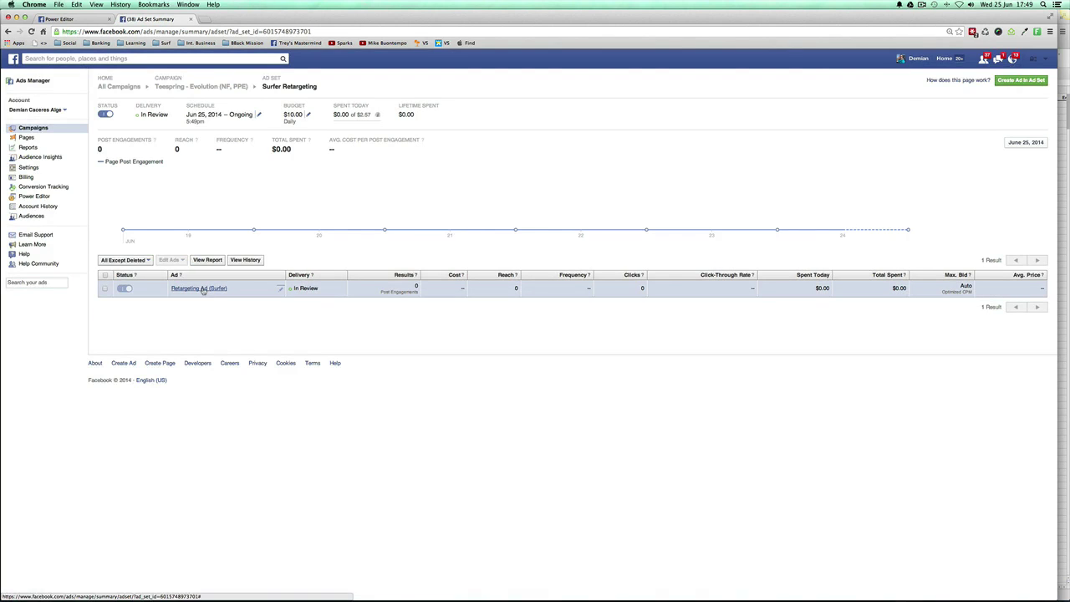
click(202, 289)
scroll(176, 316, down, 1)
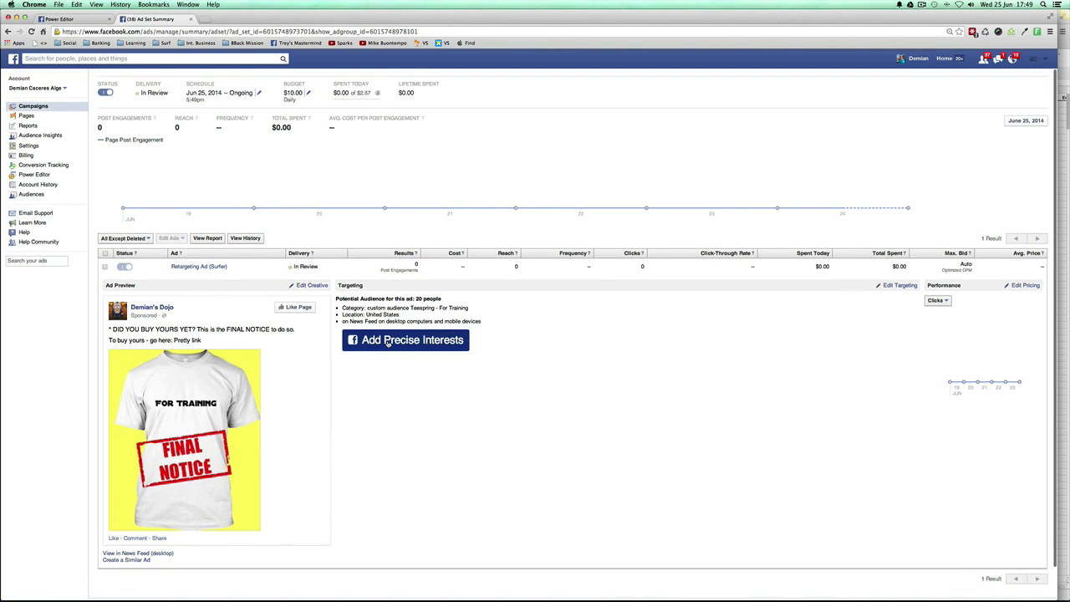
drag(367, 308, 467, 309)
click(315, 362)
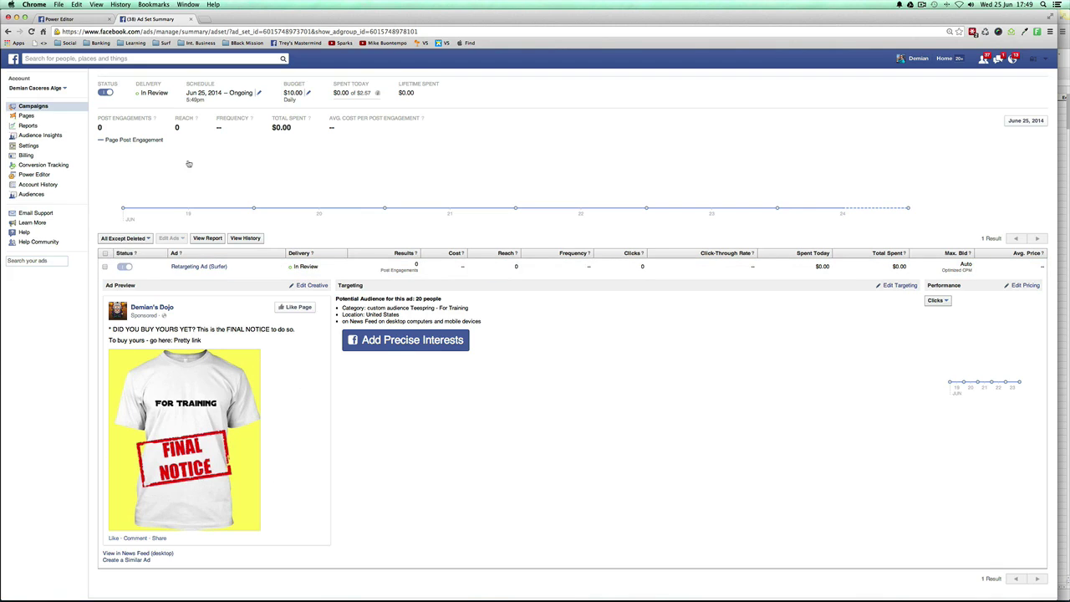
scroll(202, 185, up, 1)
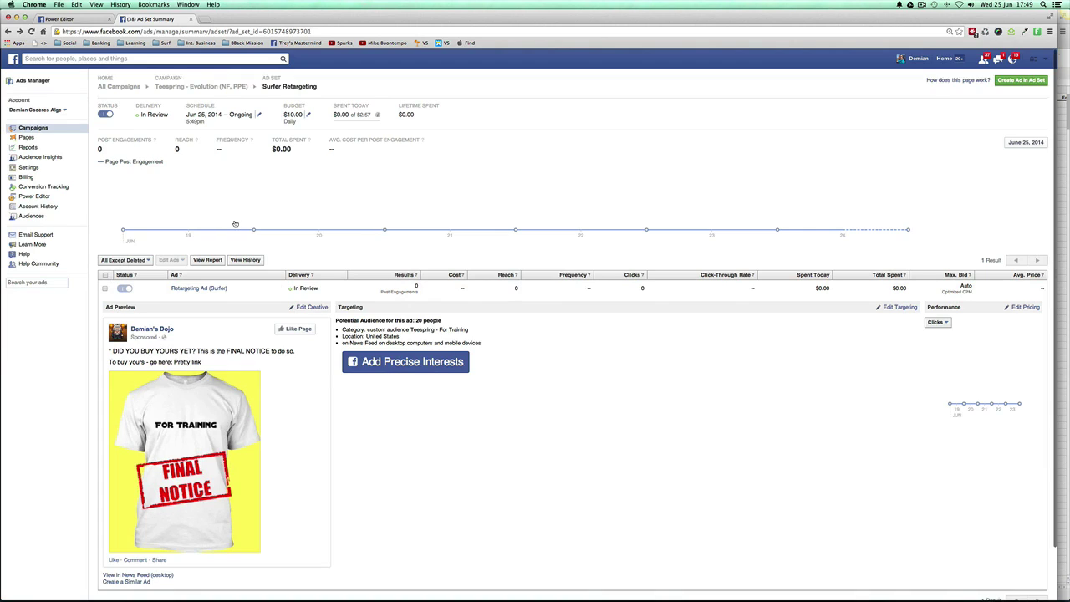
Step: Return to the campaign summary and set the daily budget of the Surfer Retargeting ad set that starts at 5:49 pm to $20
scroll(228, 238, left, 5)
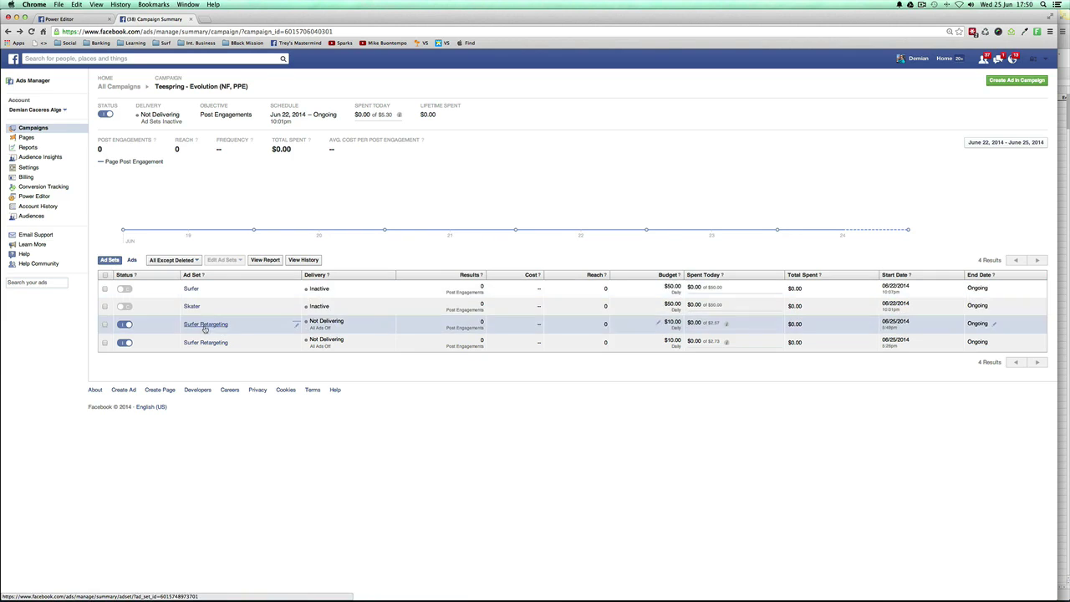
mouse_move(442, 325)
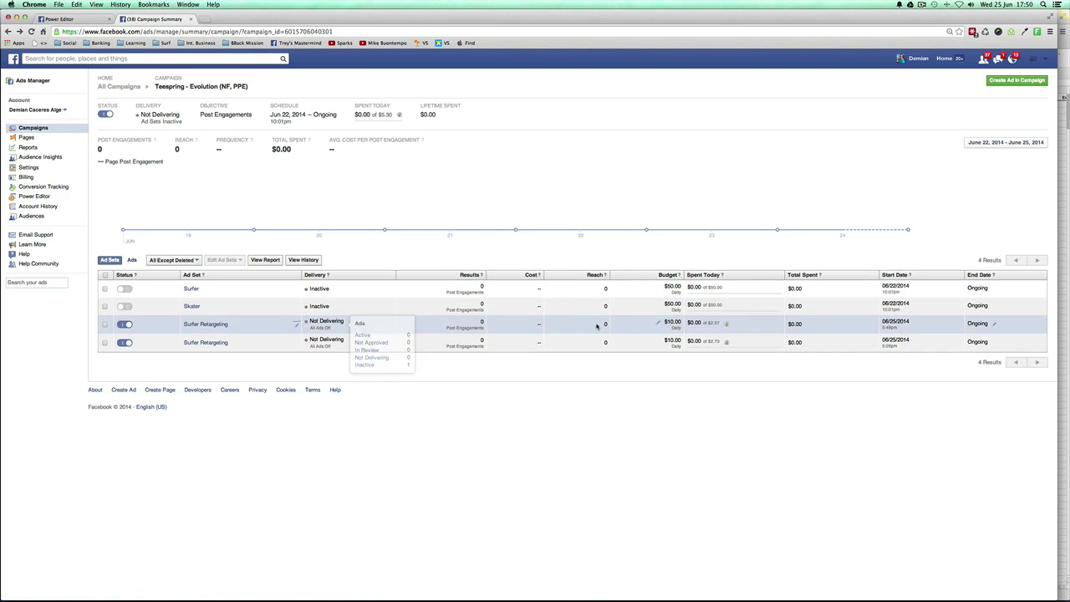
click(674, 323)
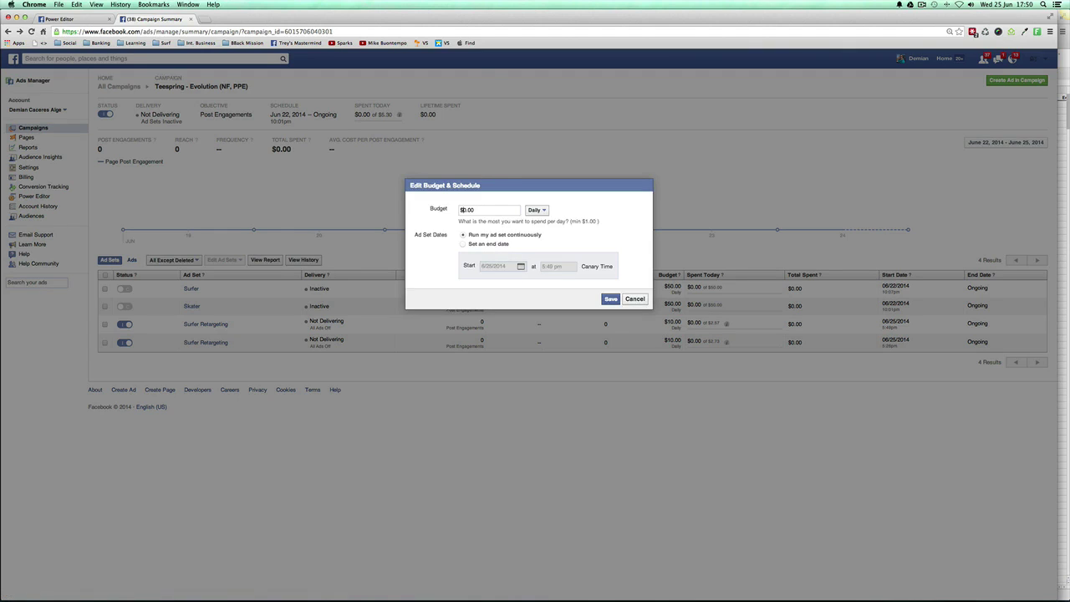
click(618, 303)
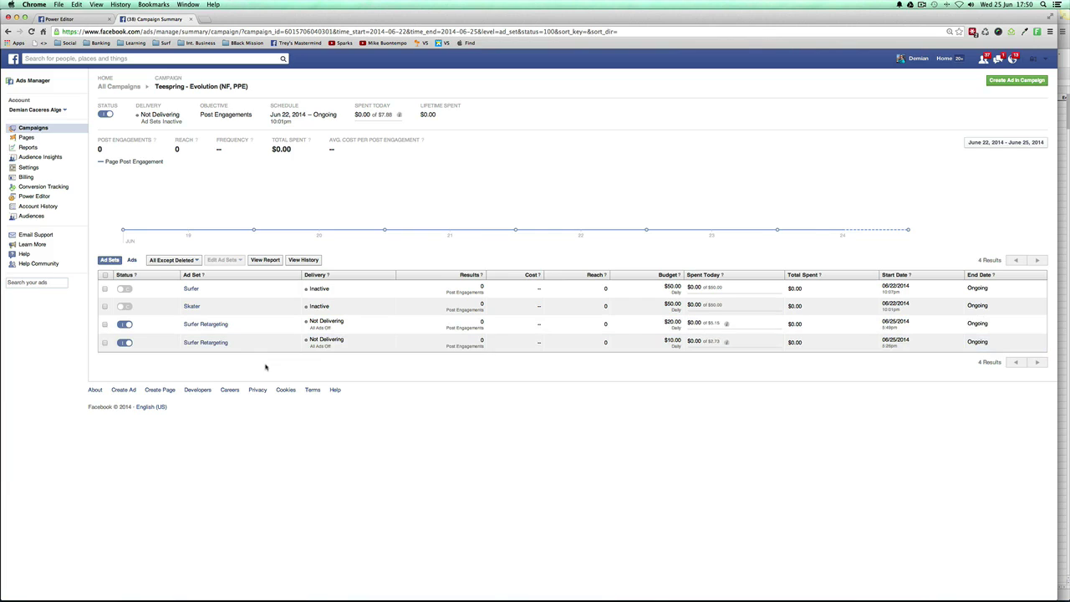
Step: Switch to Power Editor, dismiss the upload report, and check the URL tag in the surfing magazine interest ad's creative settings
mouse_move(313, 321)
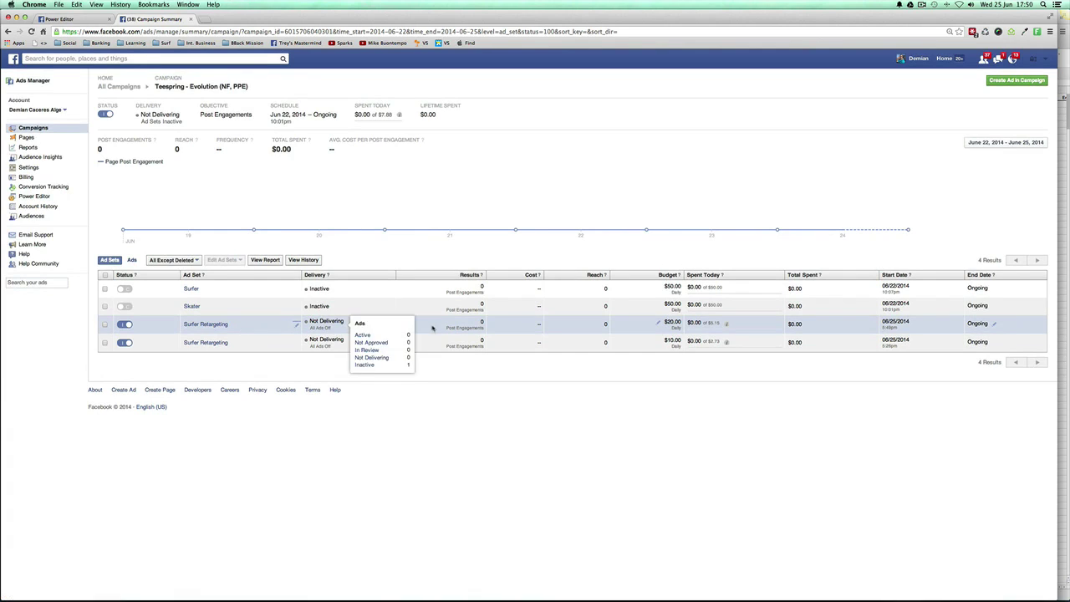
click(84, 16)
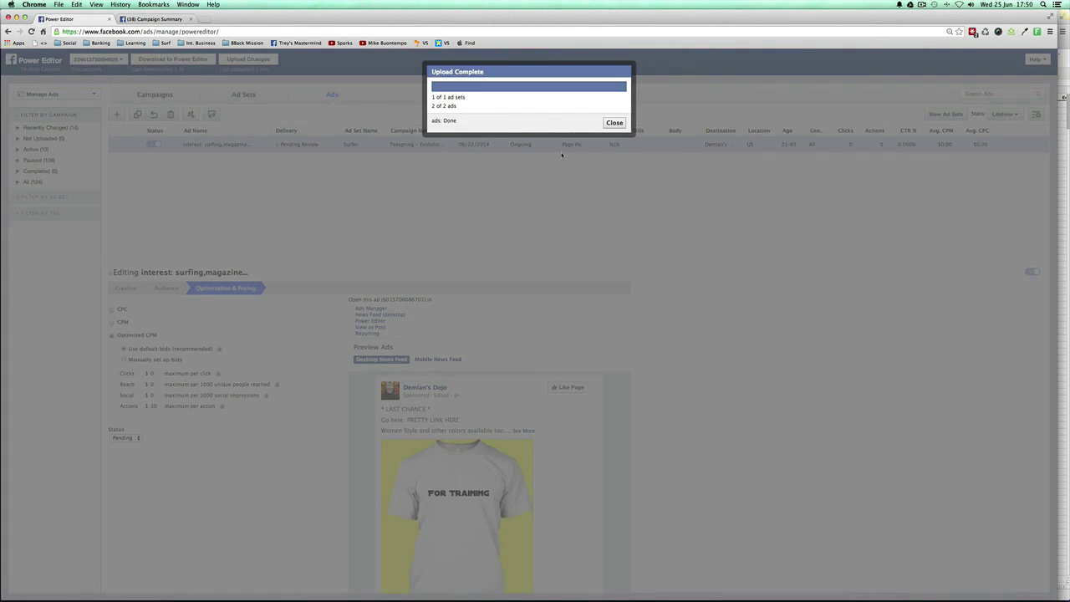
click(614, 122)
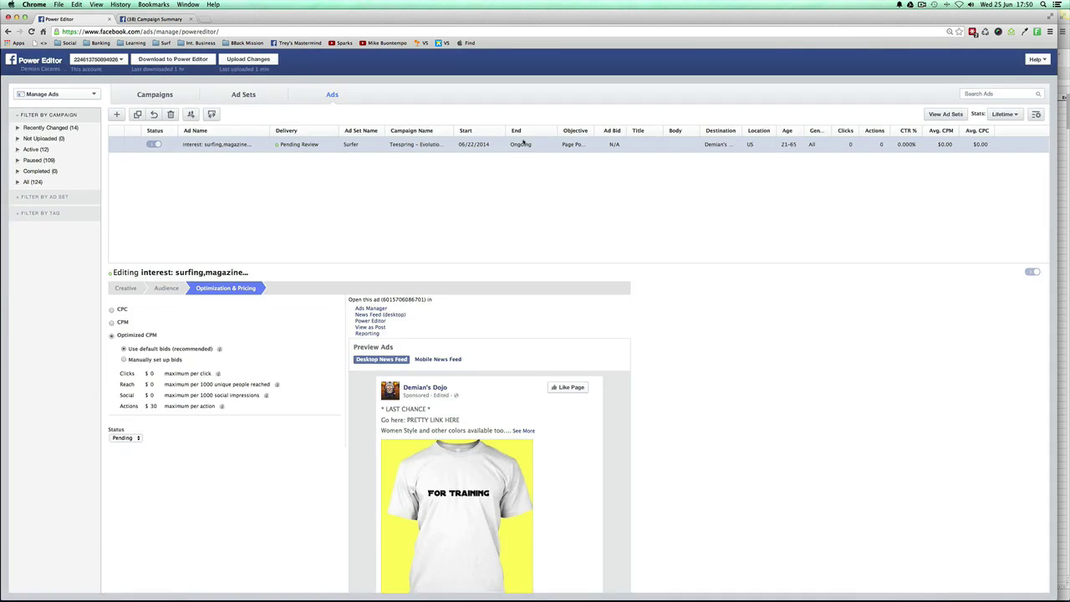
click(155, 290)
click(122, 289)
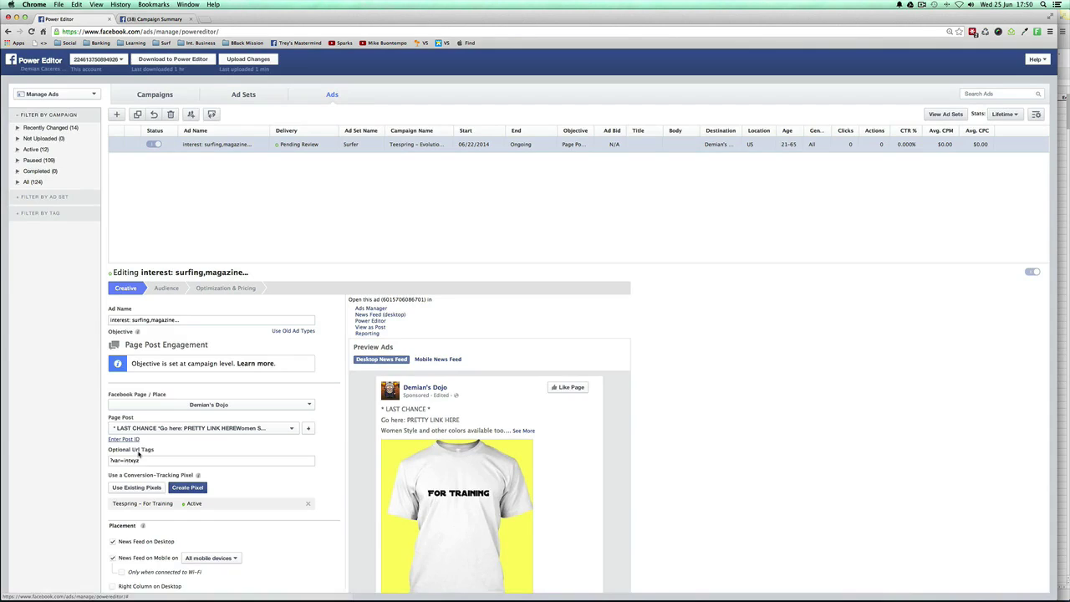
drag(140, 461, 125, 461)
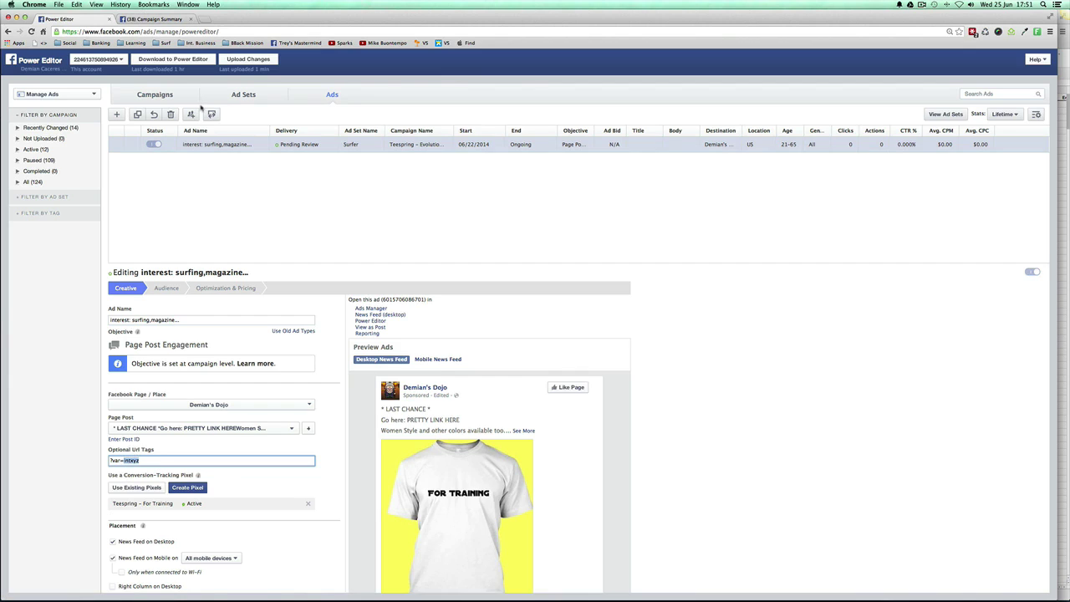
Step: Go back to the campaign summary in Ads Manager and view Retargeting Ad (Surfer) in the $20 Surfer Retargeting ad set
click(159, 19)
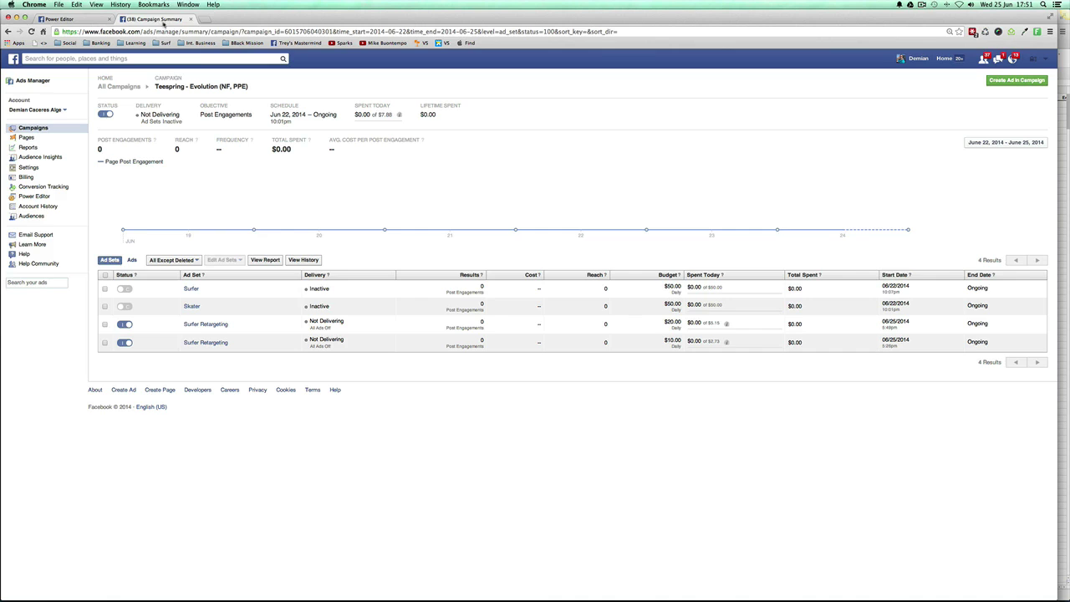
click(205, 326)
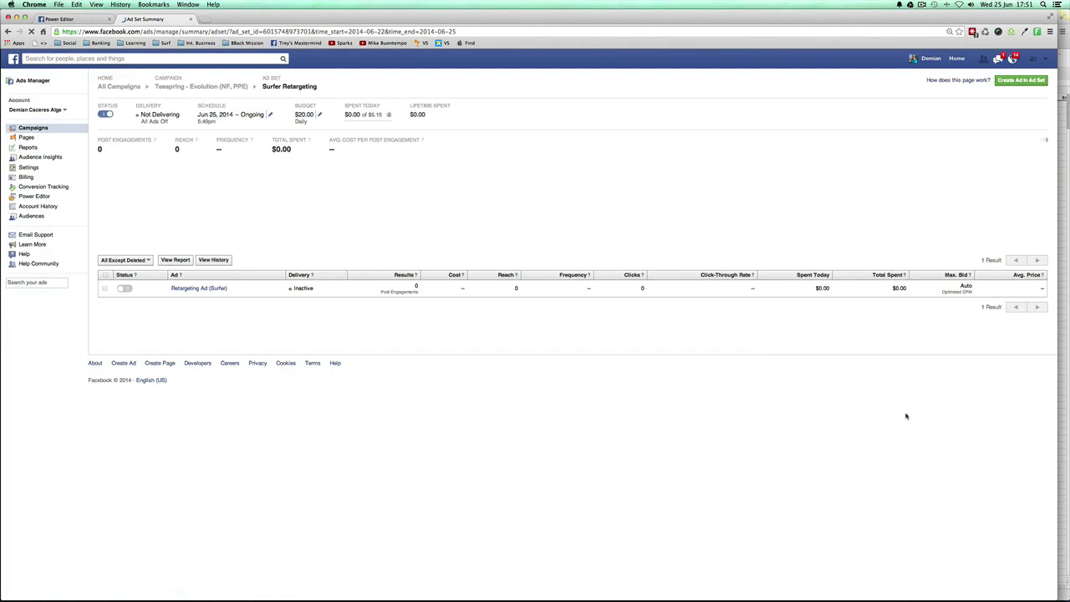
click(216, 289)
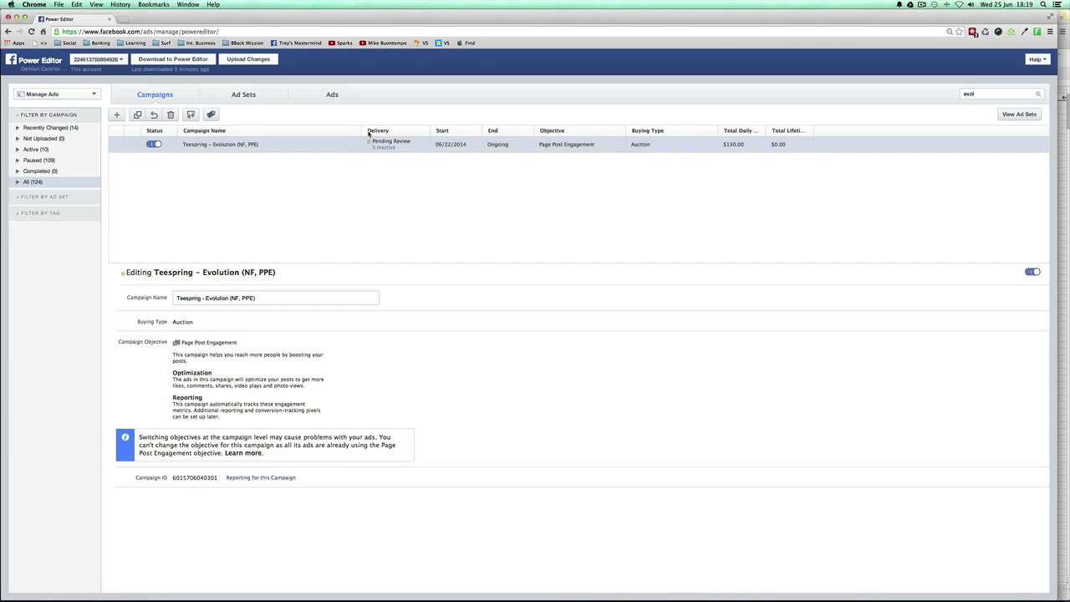
Step: In Power Editor, open the Surfer ad set of Teespring - Evolution (NF, PPE) and display its ad's audience settings
click(1029, 115)
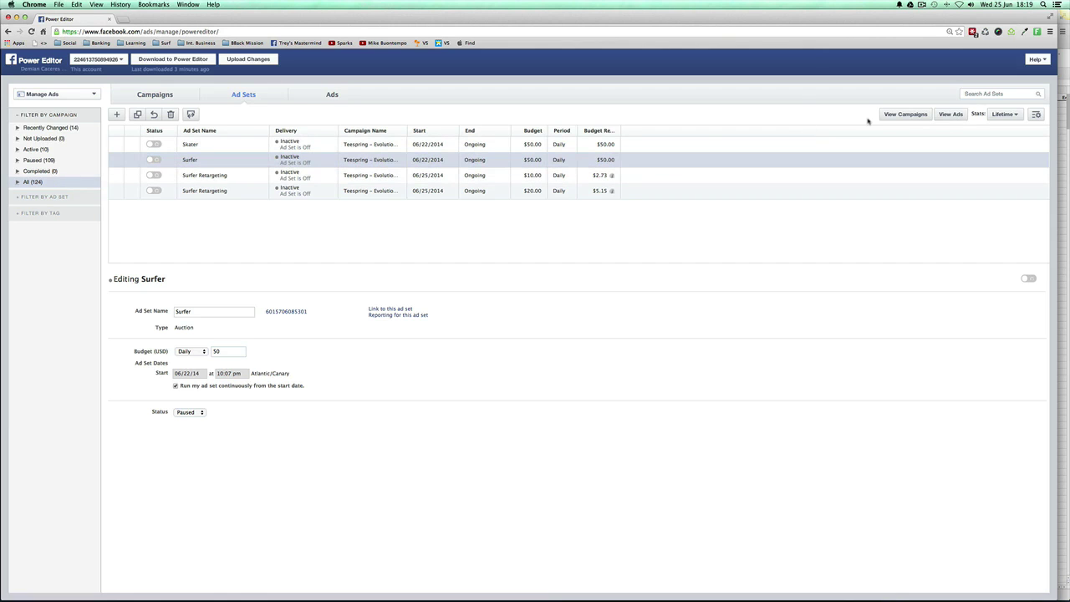
click(951, 113)
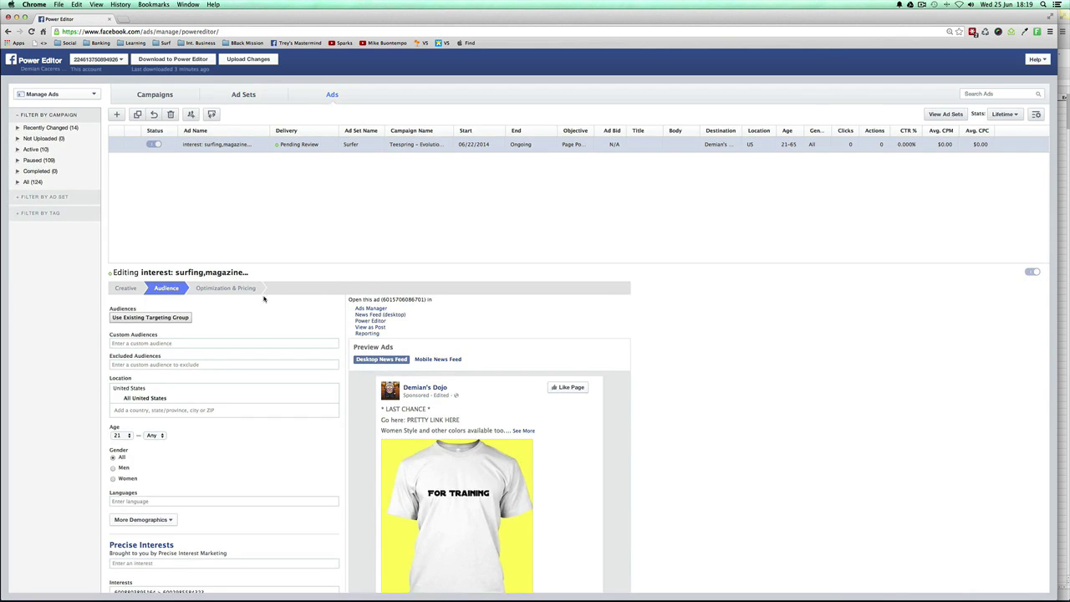
scroll(143, 489, down, 3)
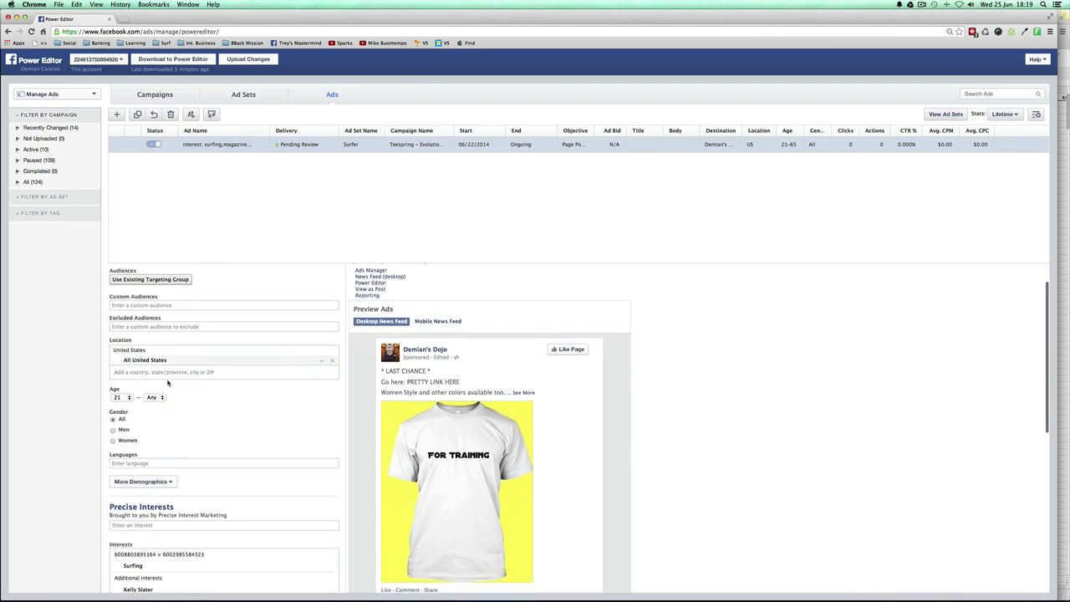
scroll(147, 357, up, 3)
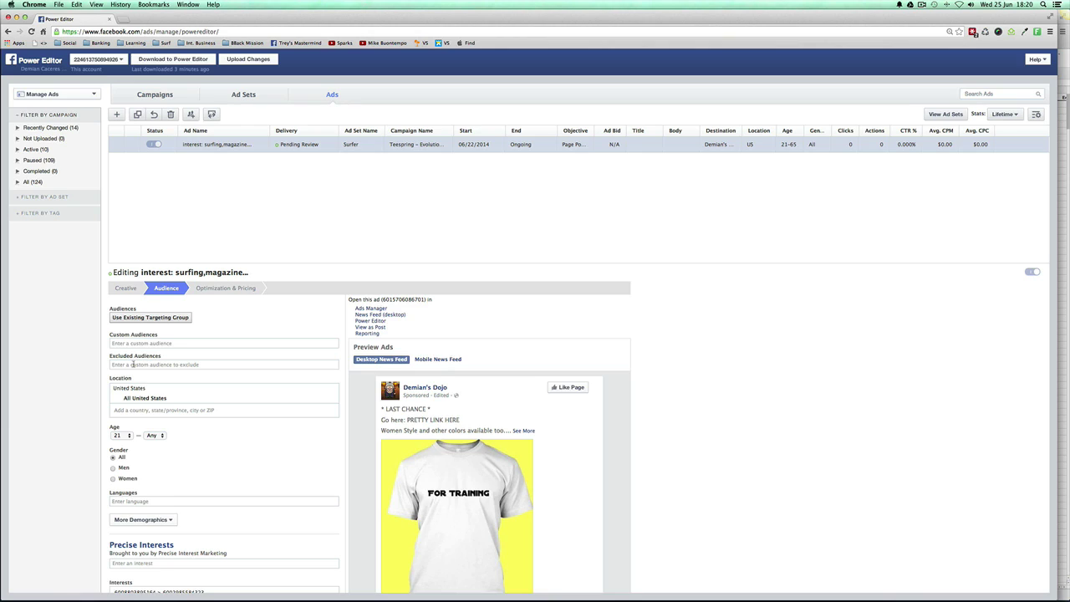
Step: Add the Teespring - For Training custom audience to the excluded audiences of the surfing magazine interest ad
click(131, 364)
click(131, 365)
text(tees)
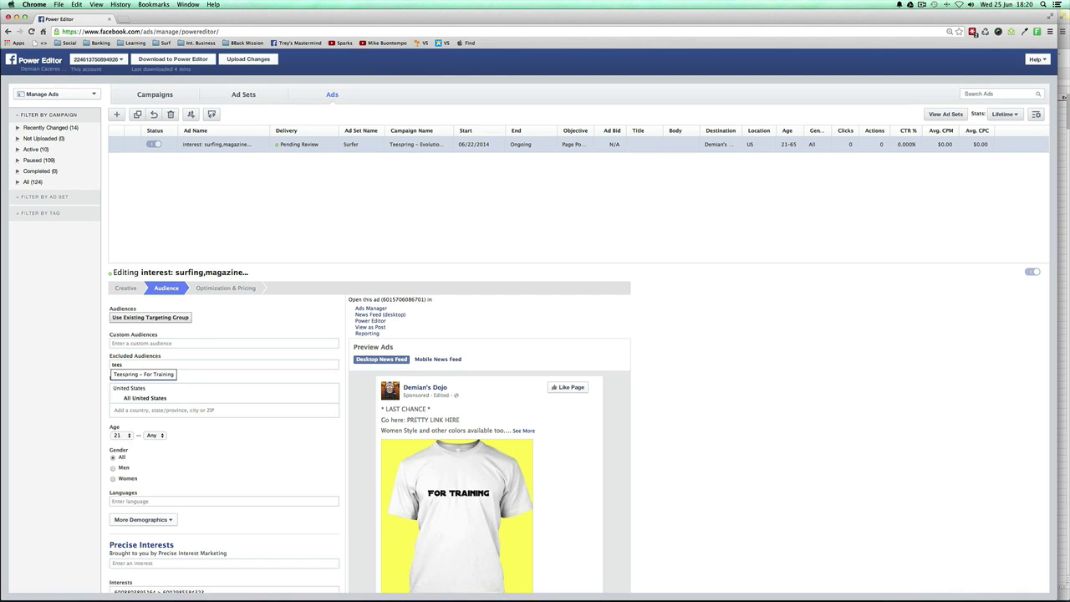
key(Down)
key(Return)
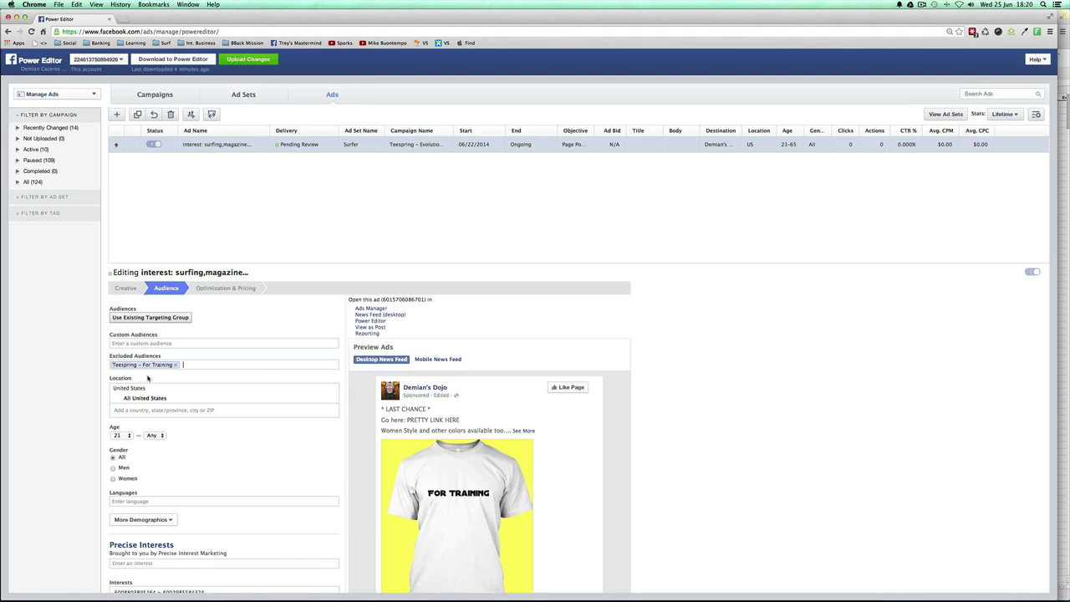
Step: Review the ad's location, age, interests and potential audience together with its excluded custom audience
scroll(117, 435, down, 1)
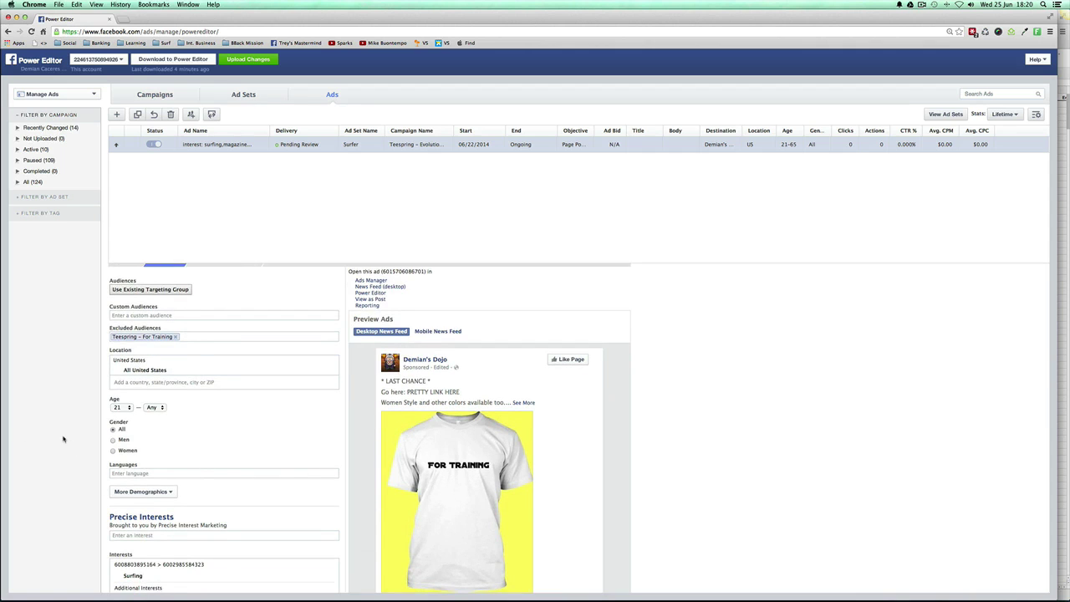
scroll(184, 446, down, 10)
scroll(184, 445, up, 10)
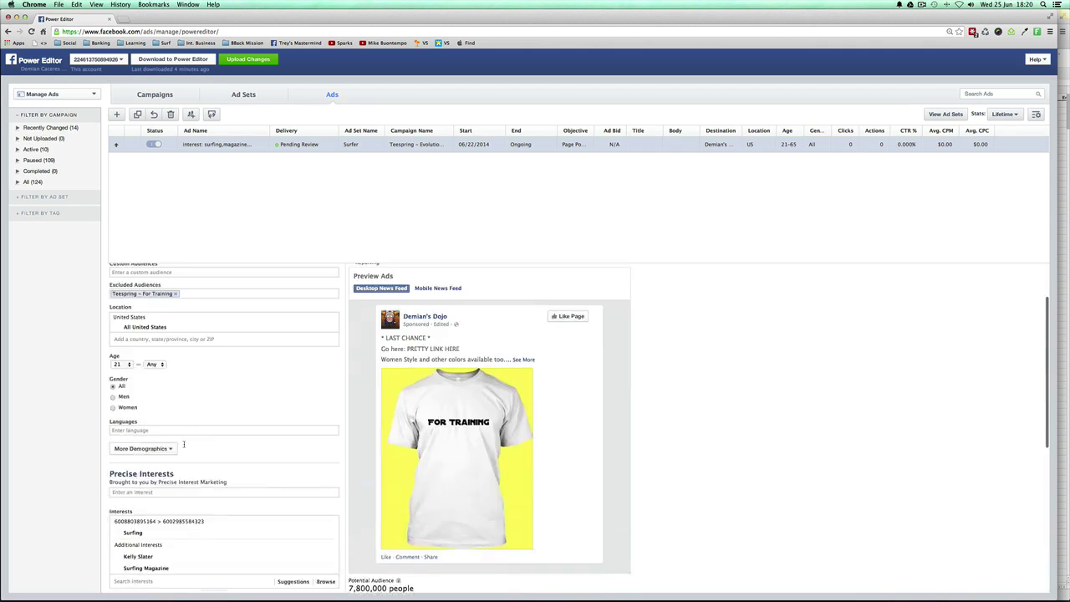
scroll(226, 361, down, 3)
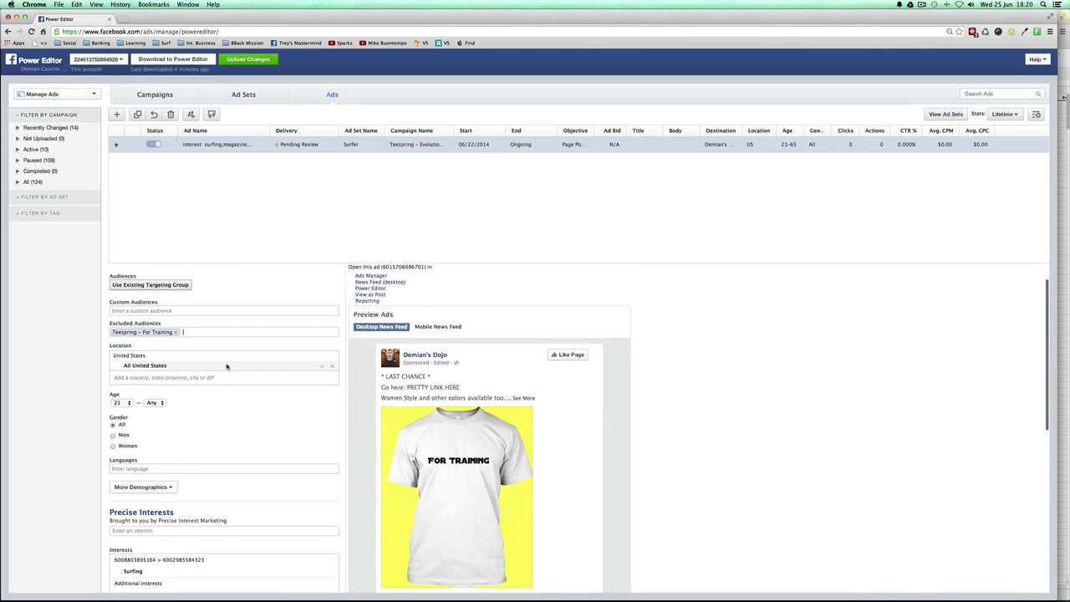
scroll(184, 514, down, 3)
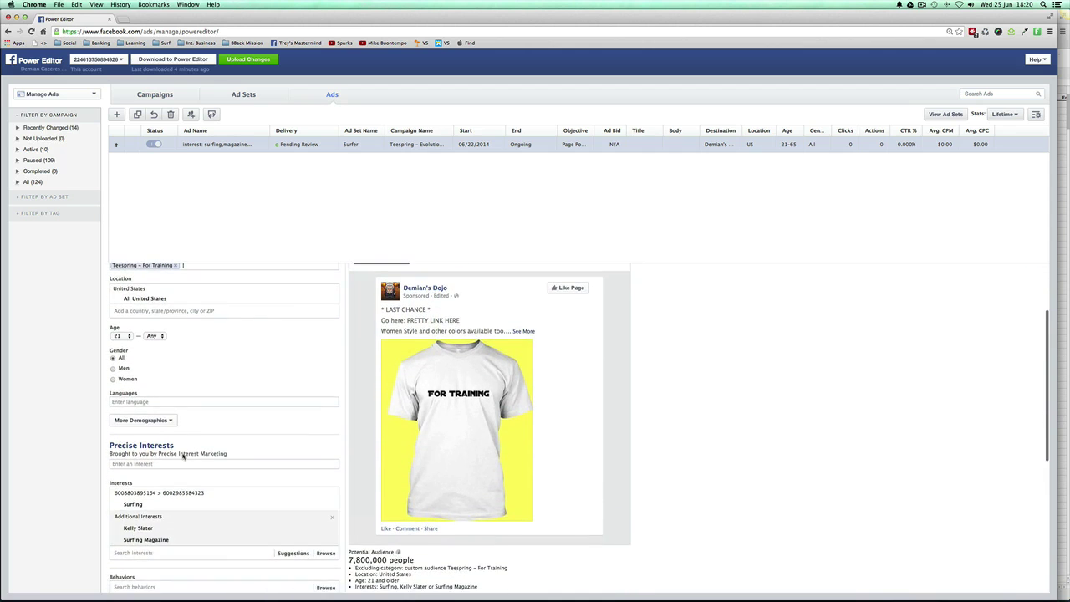
scroll(168, 468, up, 5)
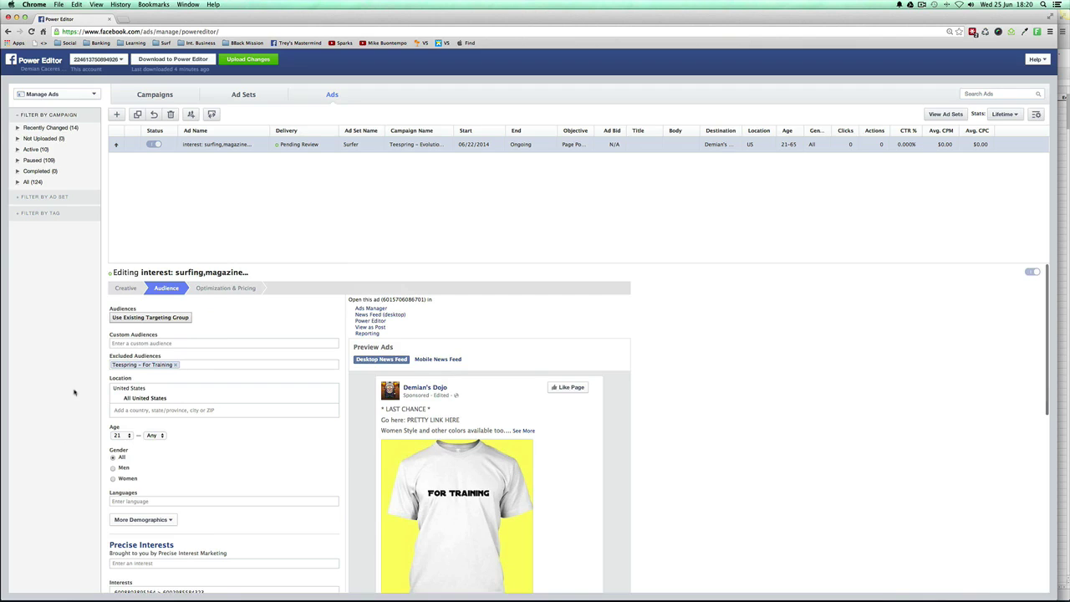
click(135, 368)
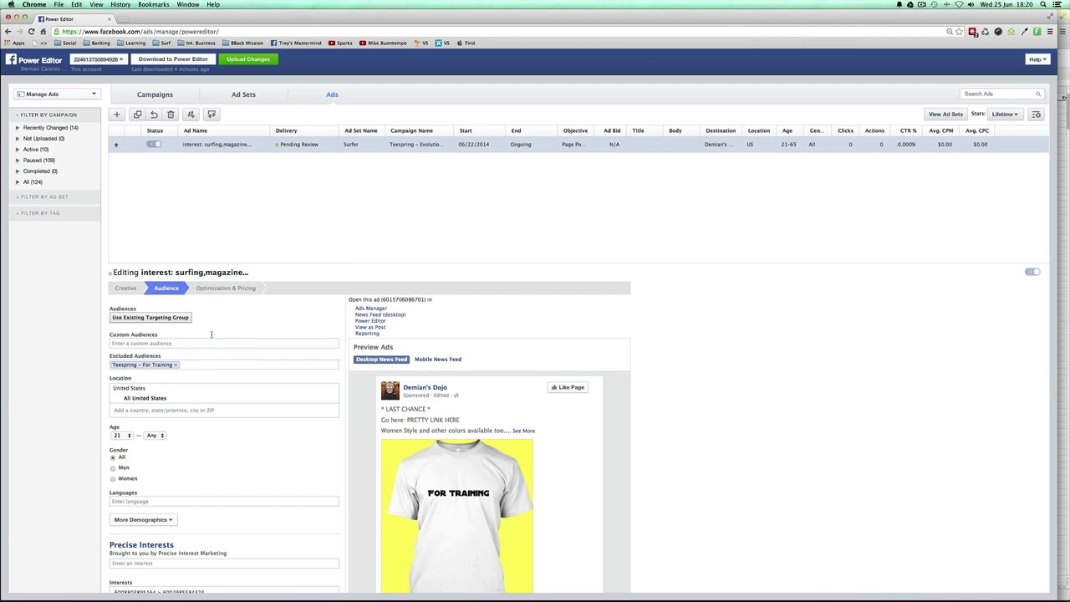
Step: Check the ad's pricing settings and the URL tag in its creative settings, and return to the audience settings
click(216, 289)
click(128, 288)
scroll(298, 370, down, 1)
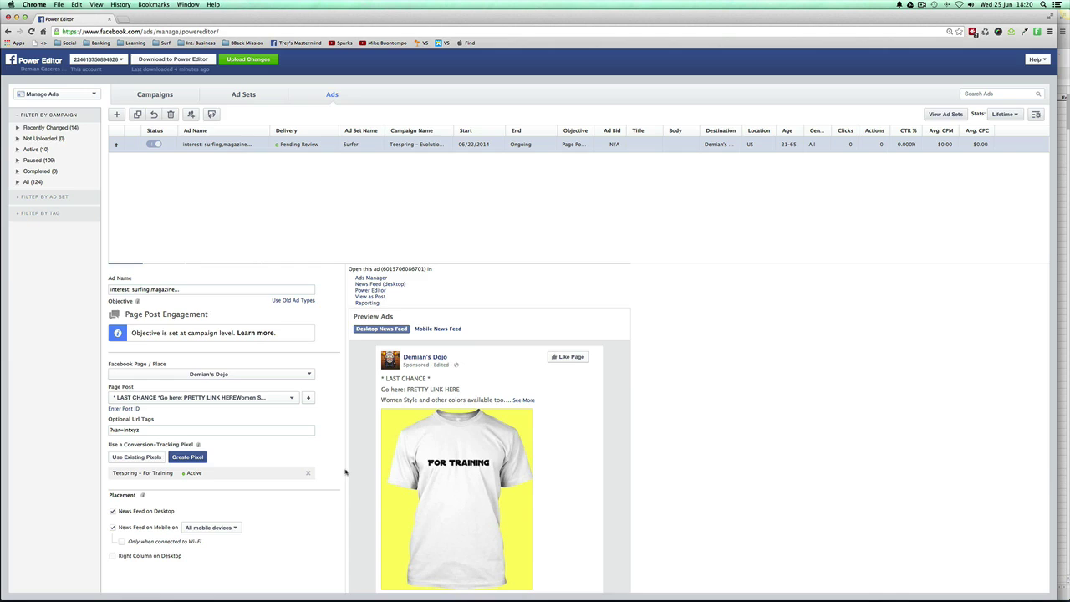
double_click(126, 429)
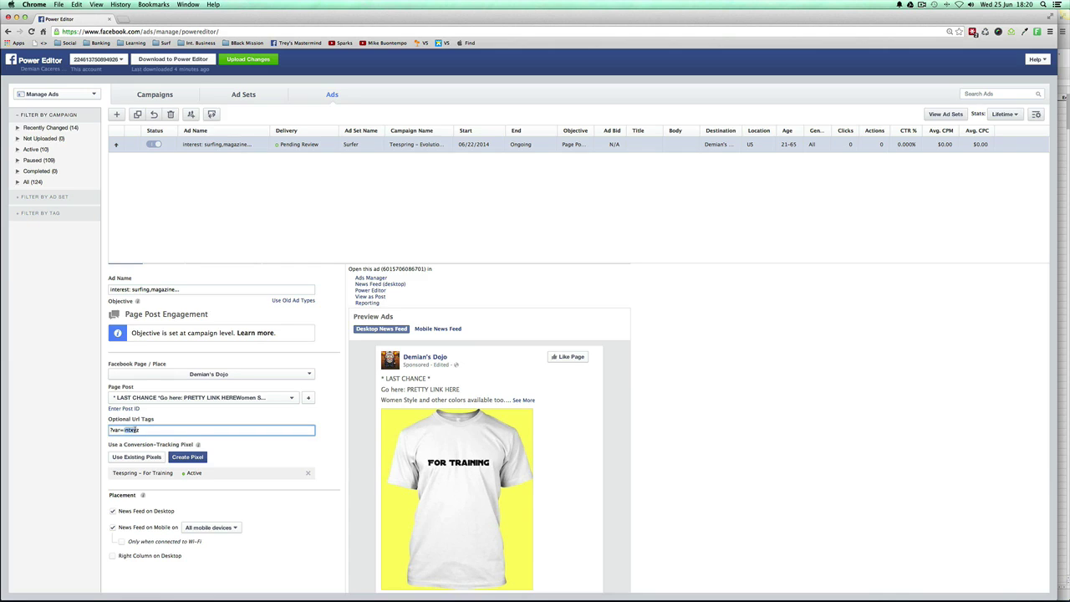
click(129, 430)
click(172, 289)
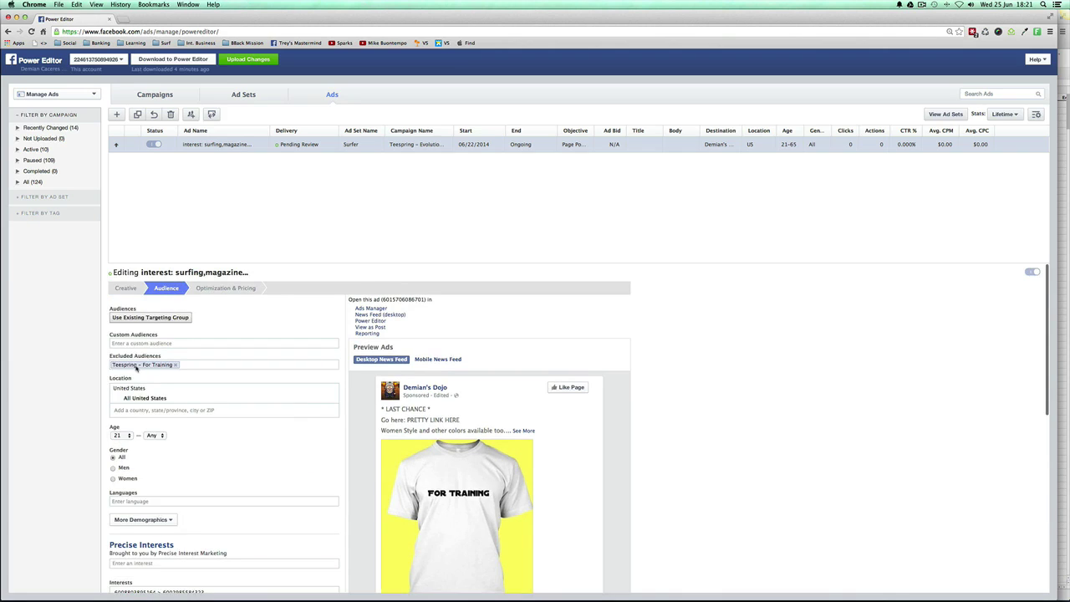